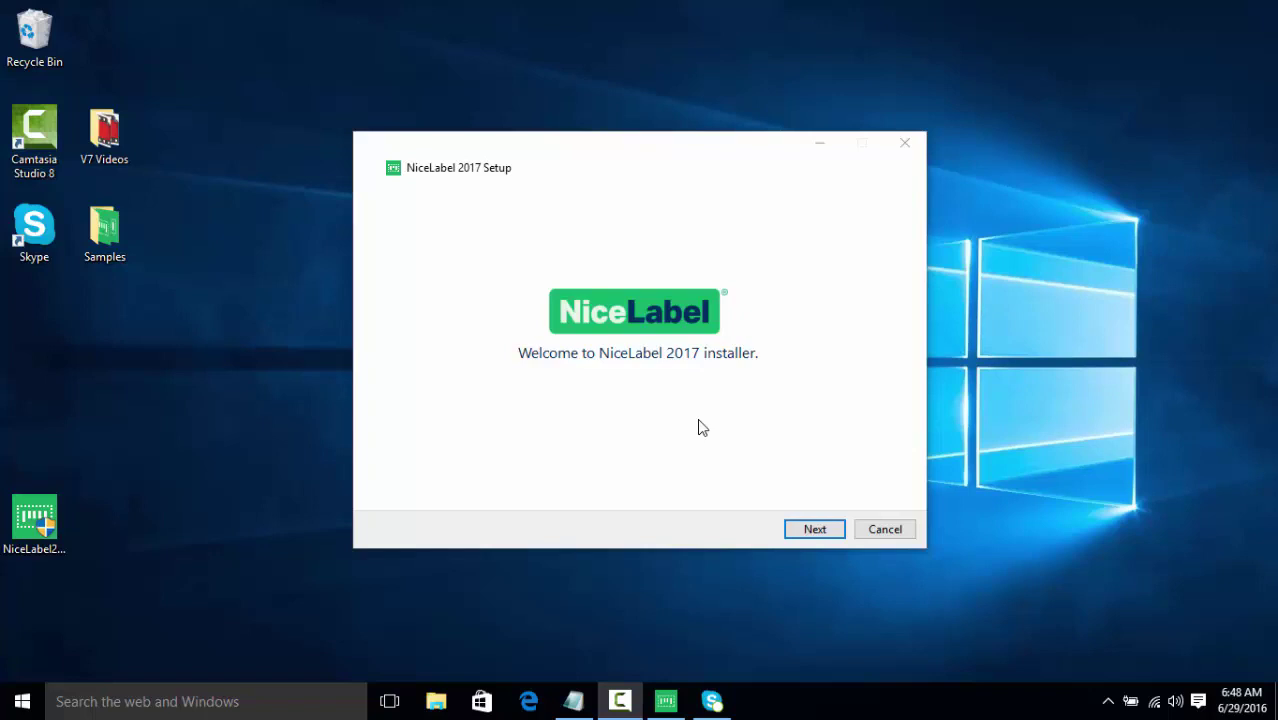
Pass the Welcome page and accept the License Agreement to reach installation type selection
left_click(829, 530)
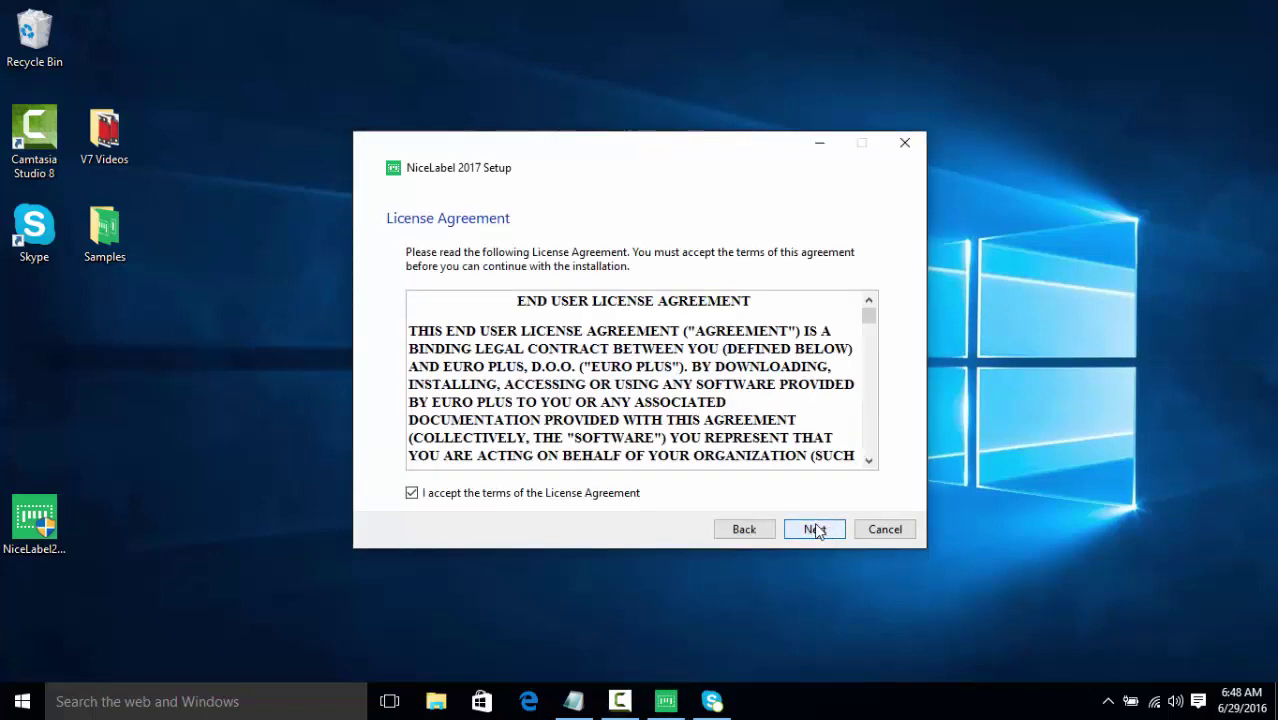
left_click(435, 500)
left_click(435, 500)
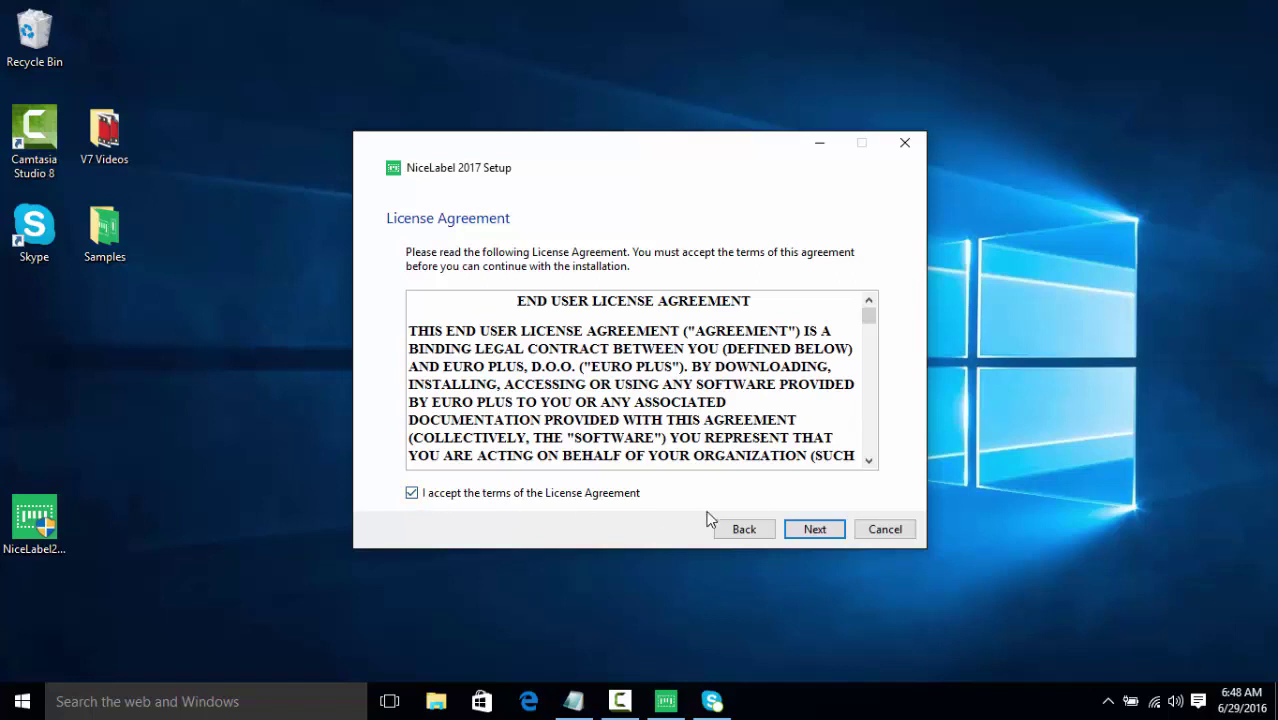
left_click(808, 535)
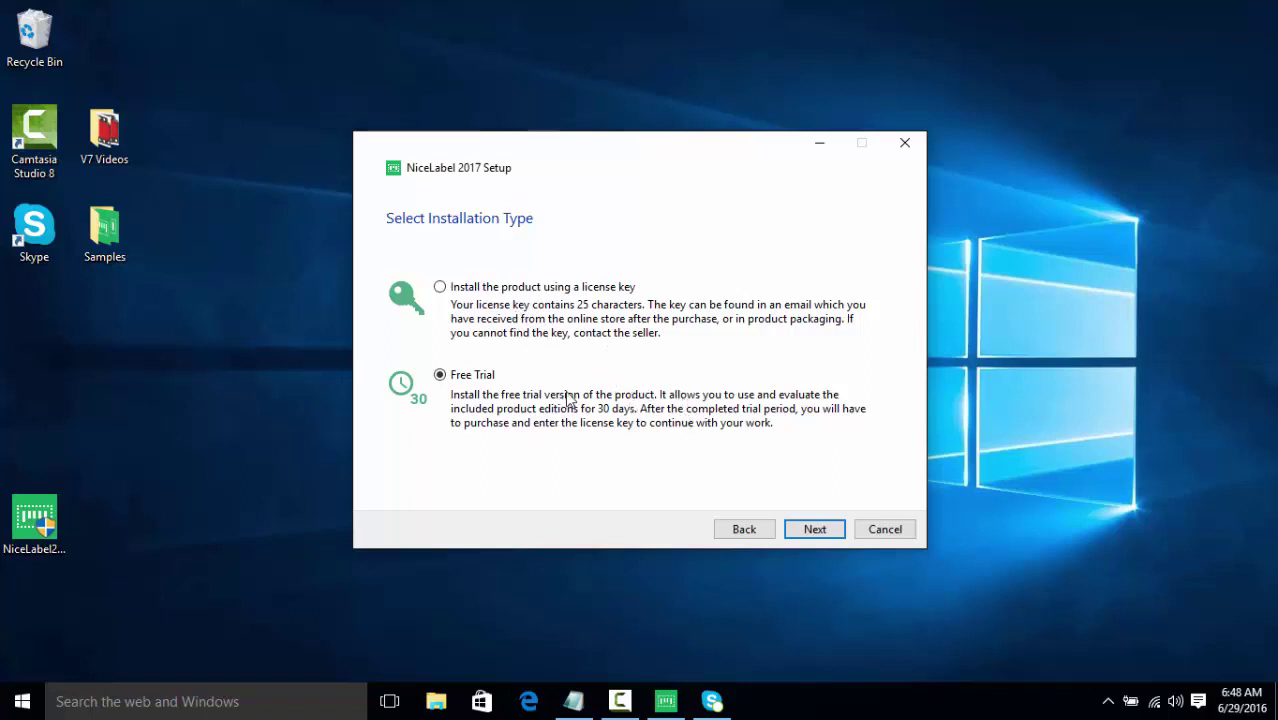
Choose Free Trial with default options and enter the service account password
left_click(806, 530)
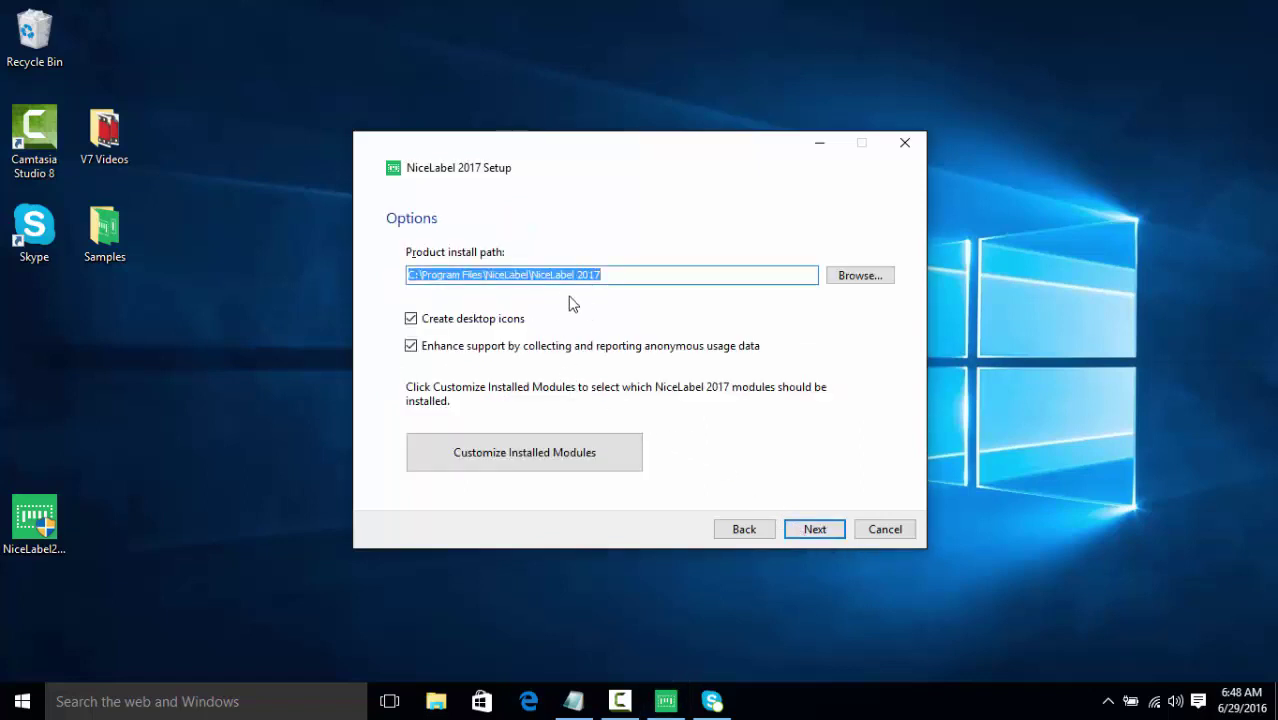
left_click(792, 520)
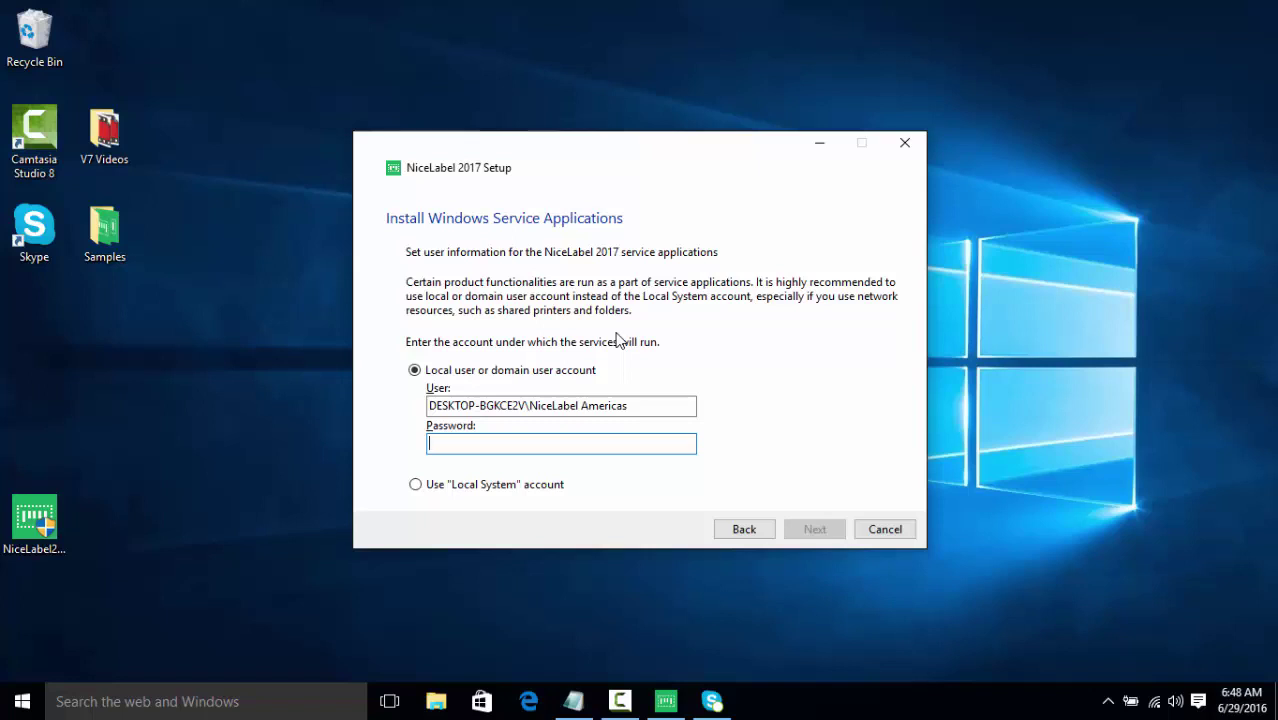
type("•••")
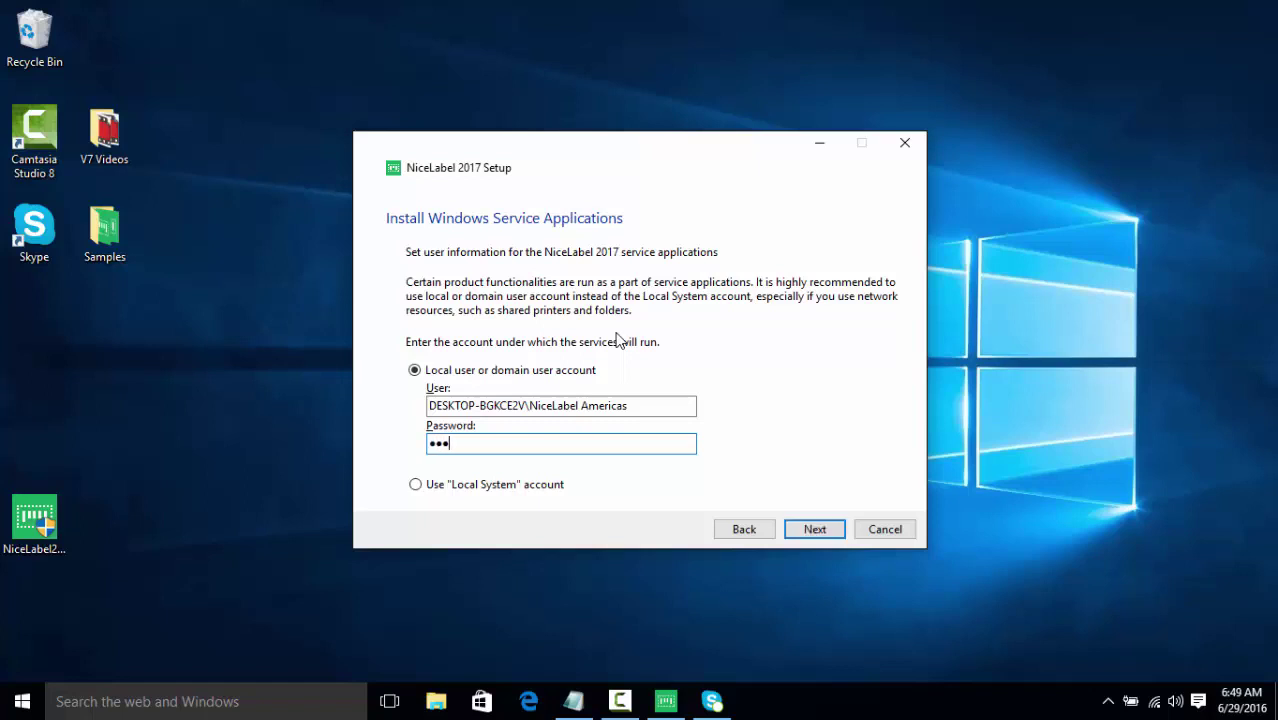
type("•")
left_click(814, 528)
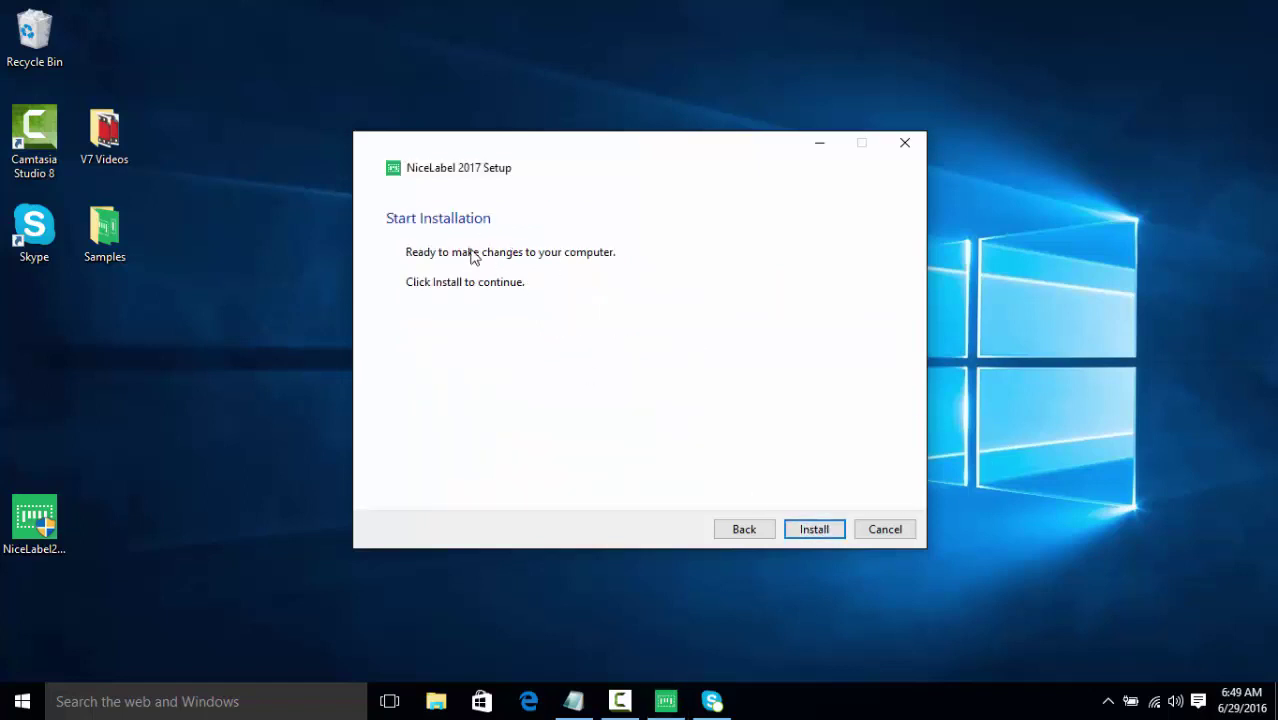
Install NiceLabel 2017 from the Start Installation page
left_click(808, 530)
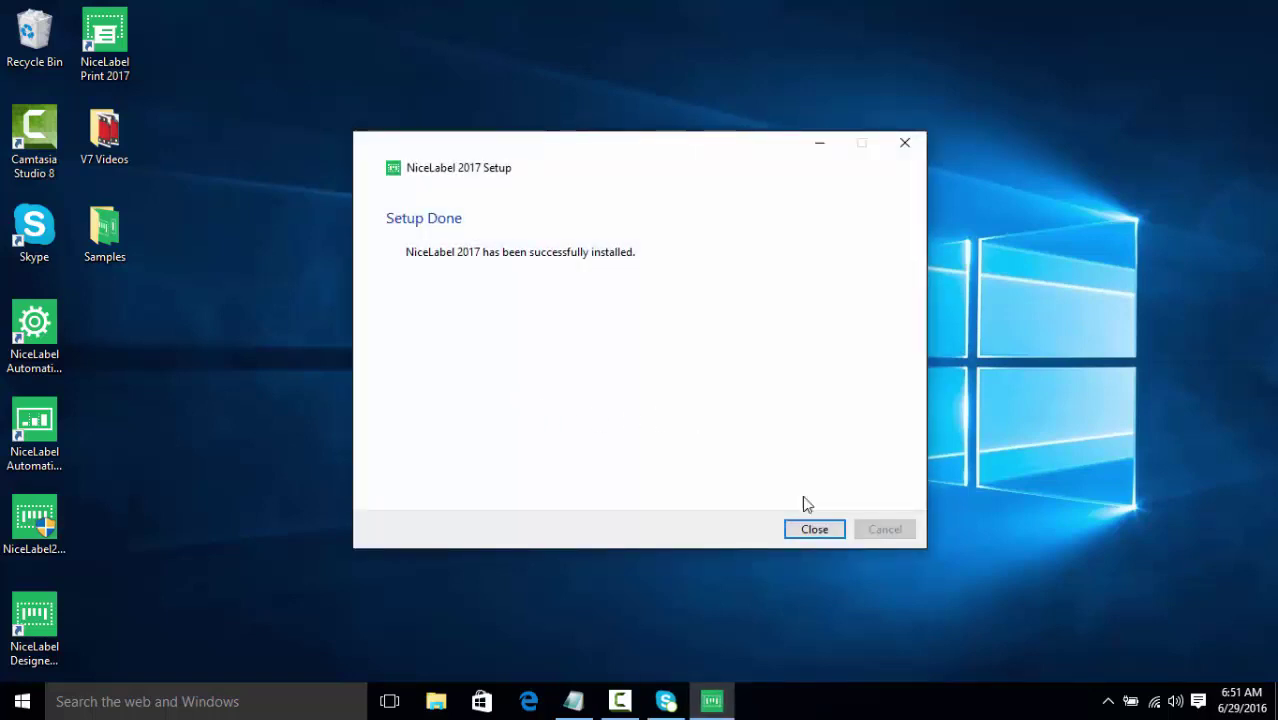
Close the installer, launch NiceLabel Designer, continue the free trial and choose Express
left_click(806, 530)
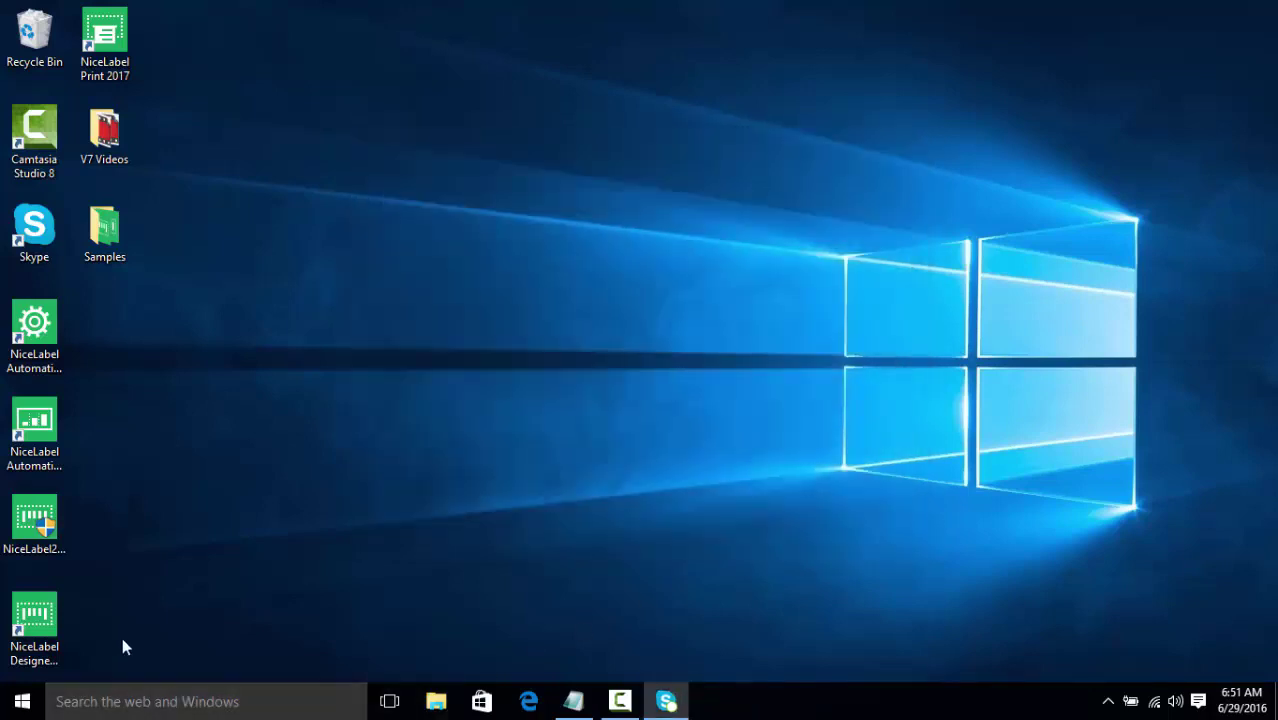
double_click(40, 630)
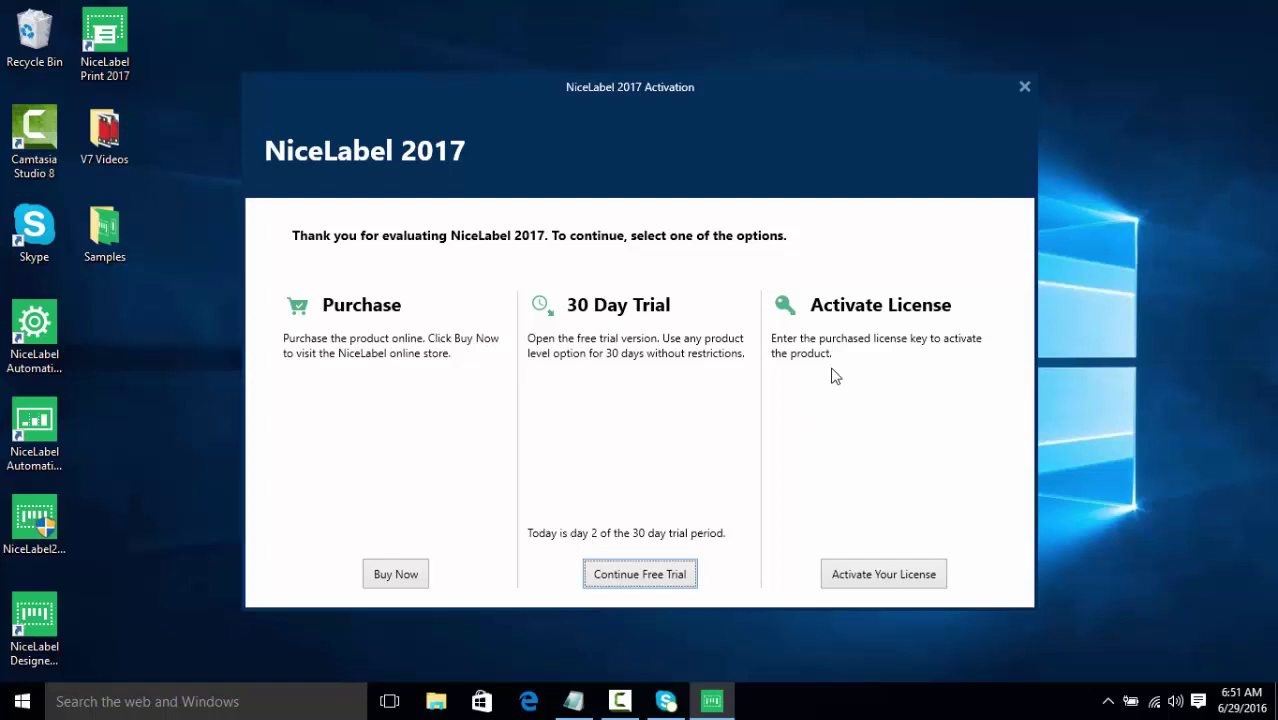
left_click(603, 574)
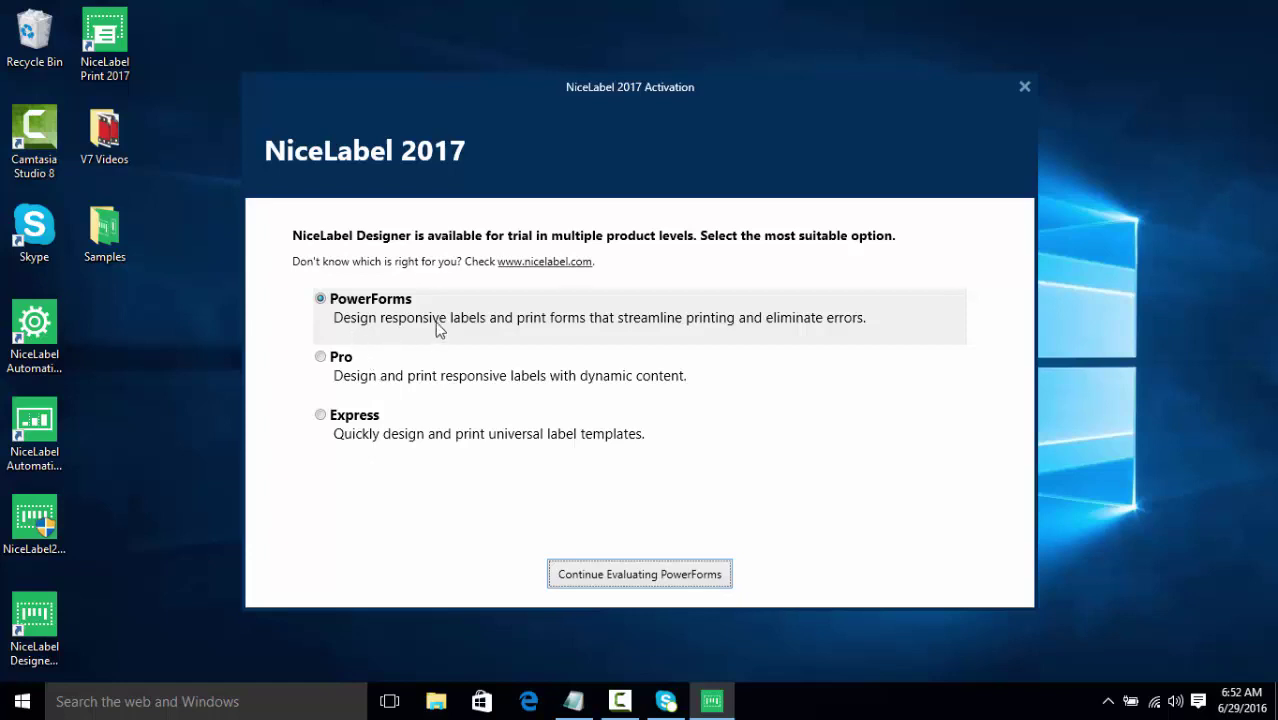
left_click(442, 426)
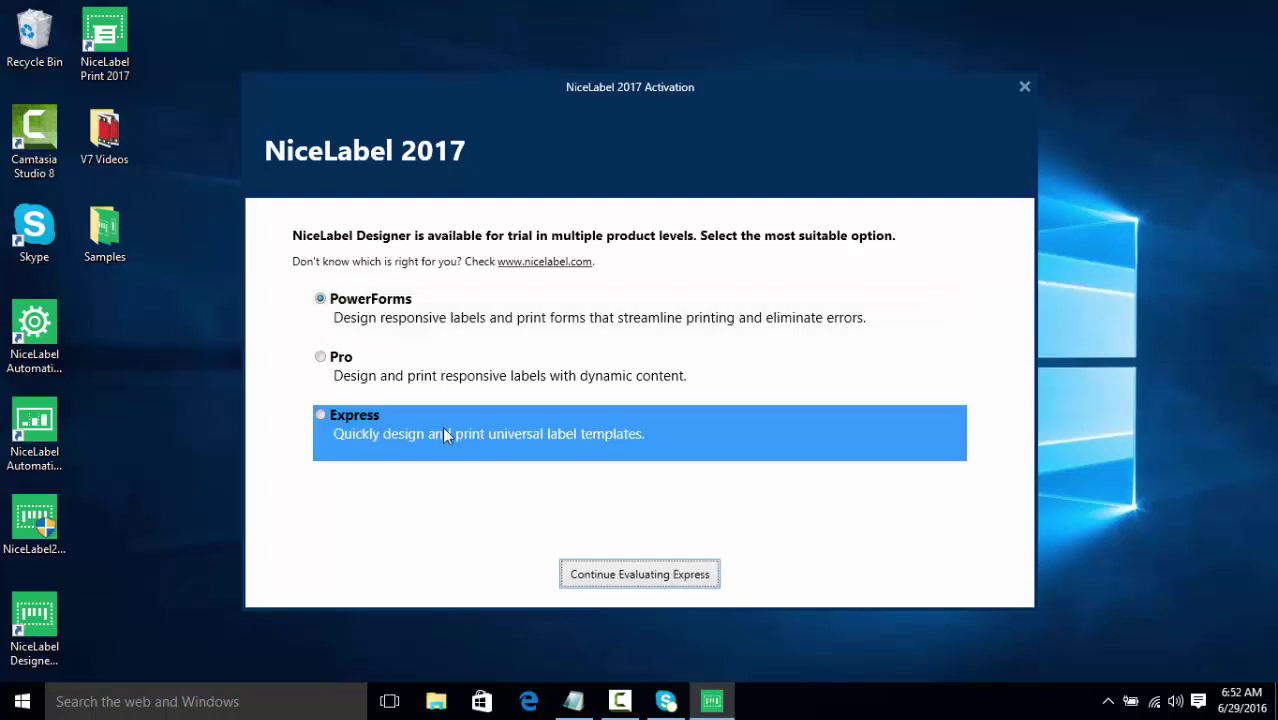
Continue evaluating Express and create a new blank label with the setup wizard's defaults
left_click(578, 565)
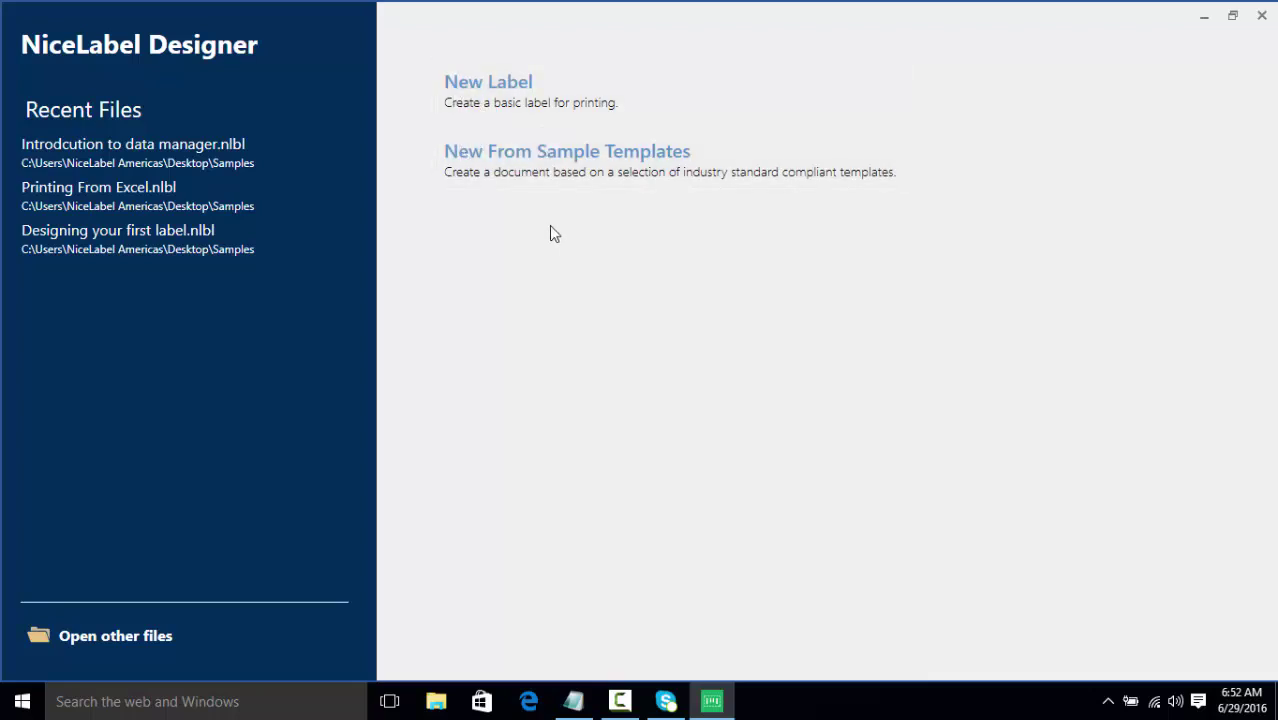
left_click(500, 112)
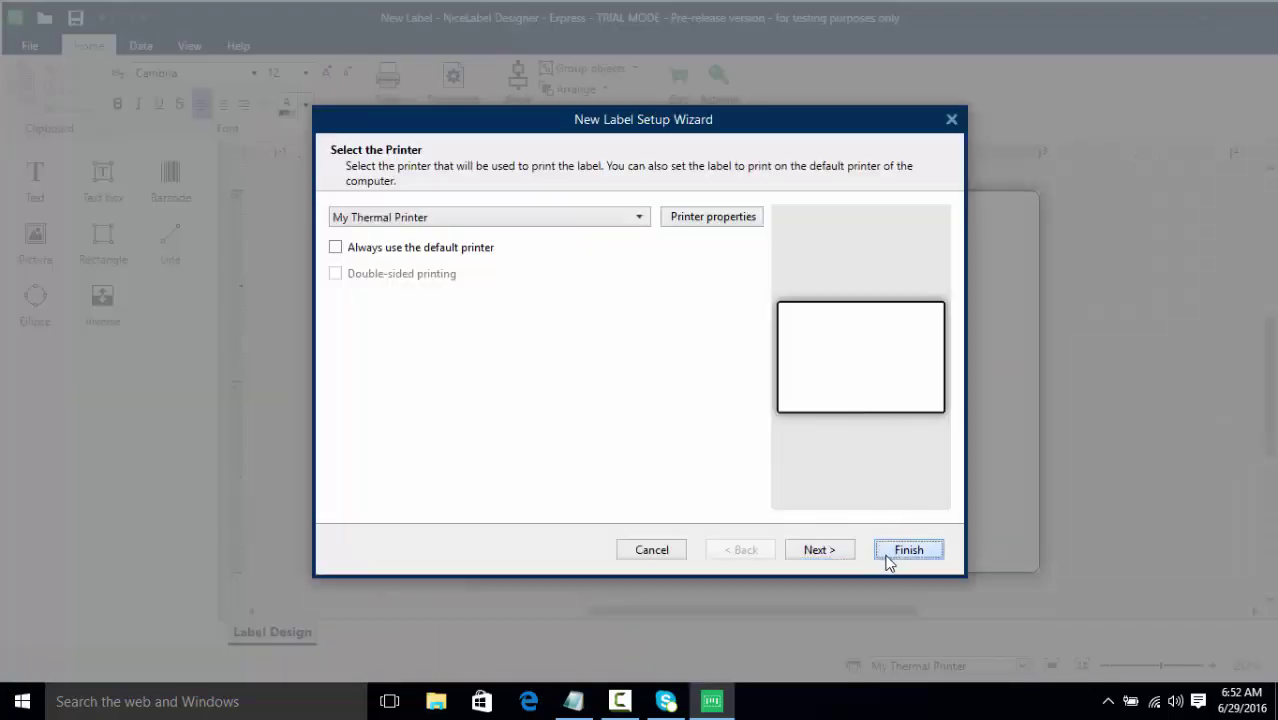
left_click(906, 550)
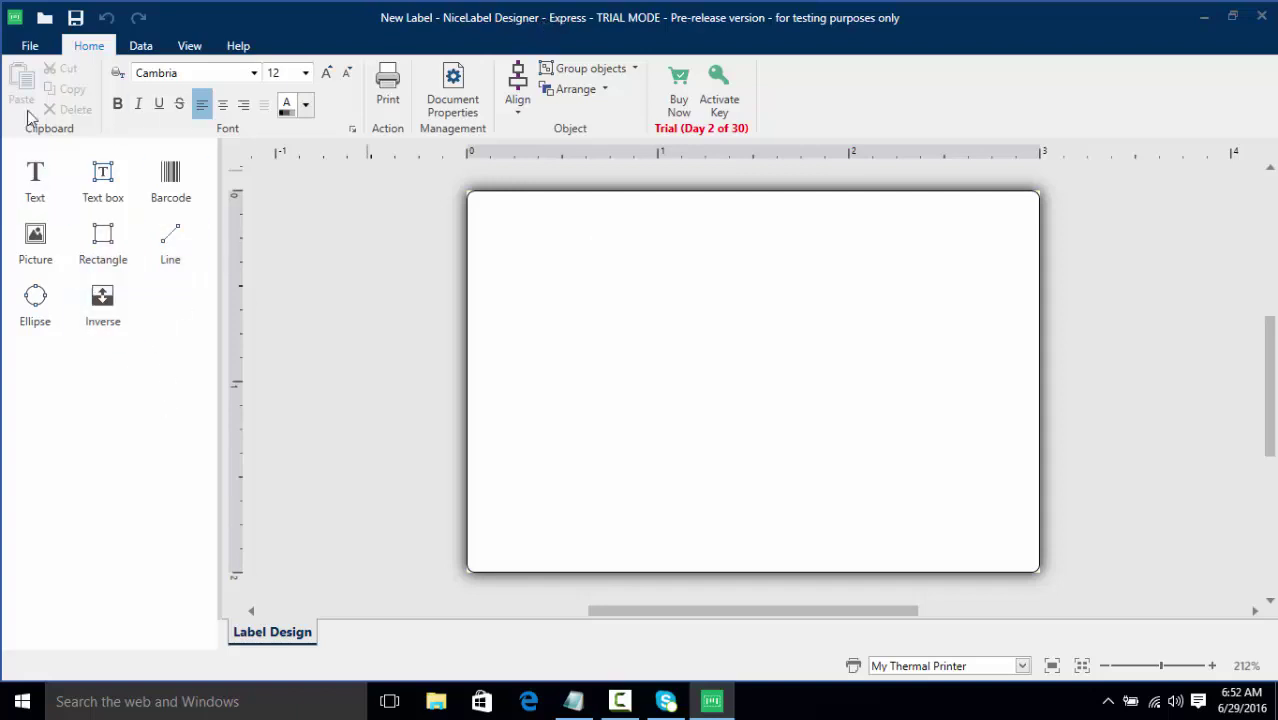
Open the program Options from the File menu and cancel them
left_click(27, 46)
left_click(45, 400)
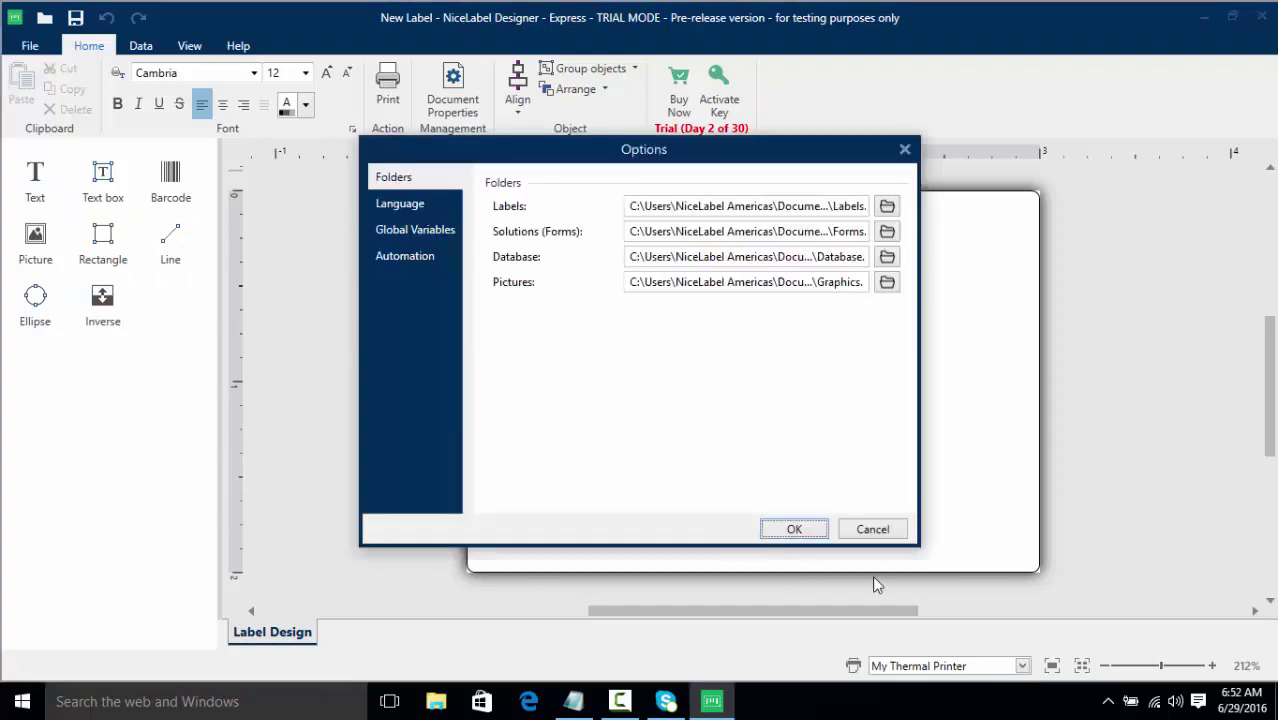
left_click(872, 529)
On the About page, change the product level from Express to Pro
left_click(30, 46)
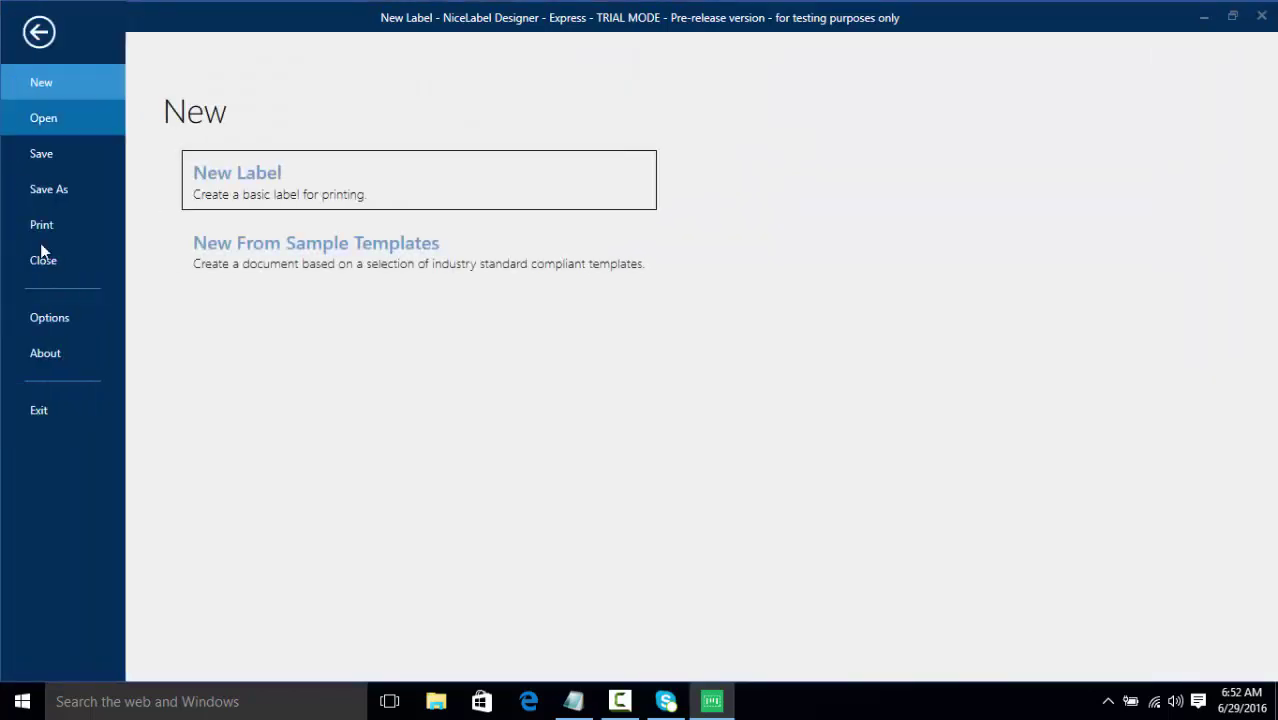
left_click(40, 353)
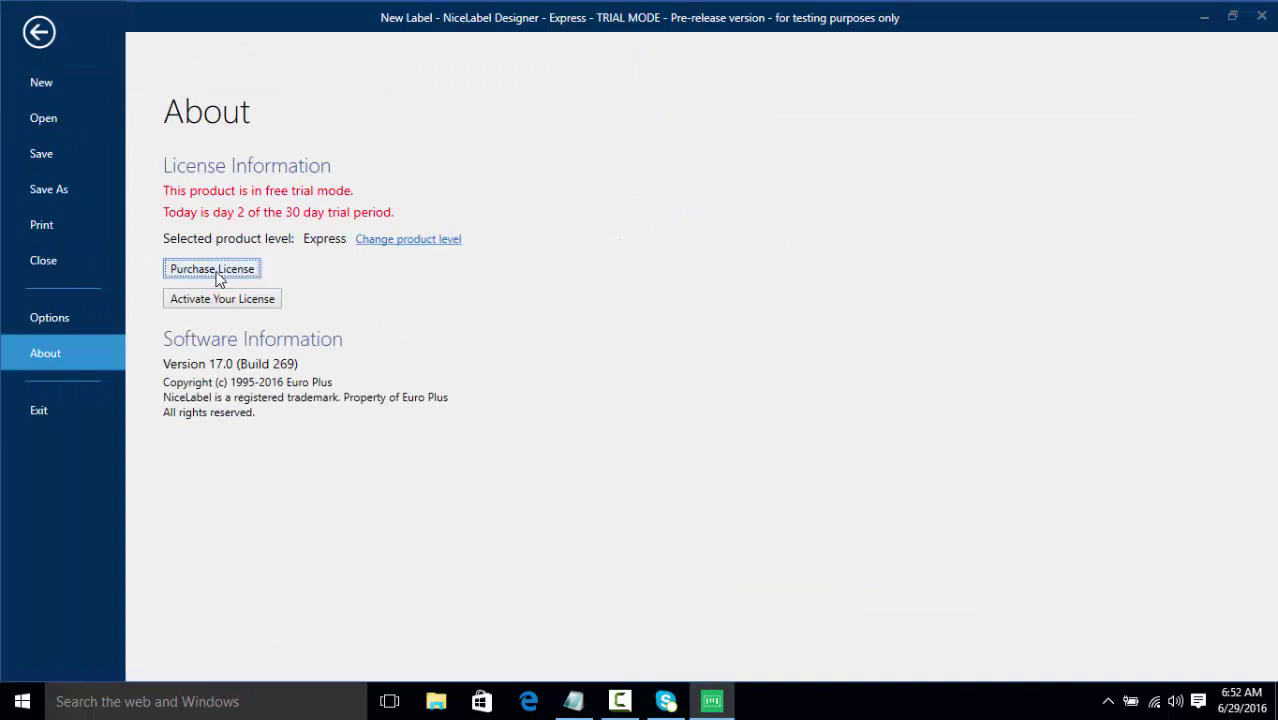
left_click(418, 242)
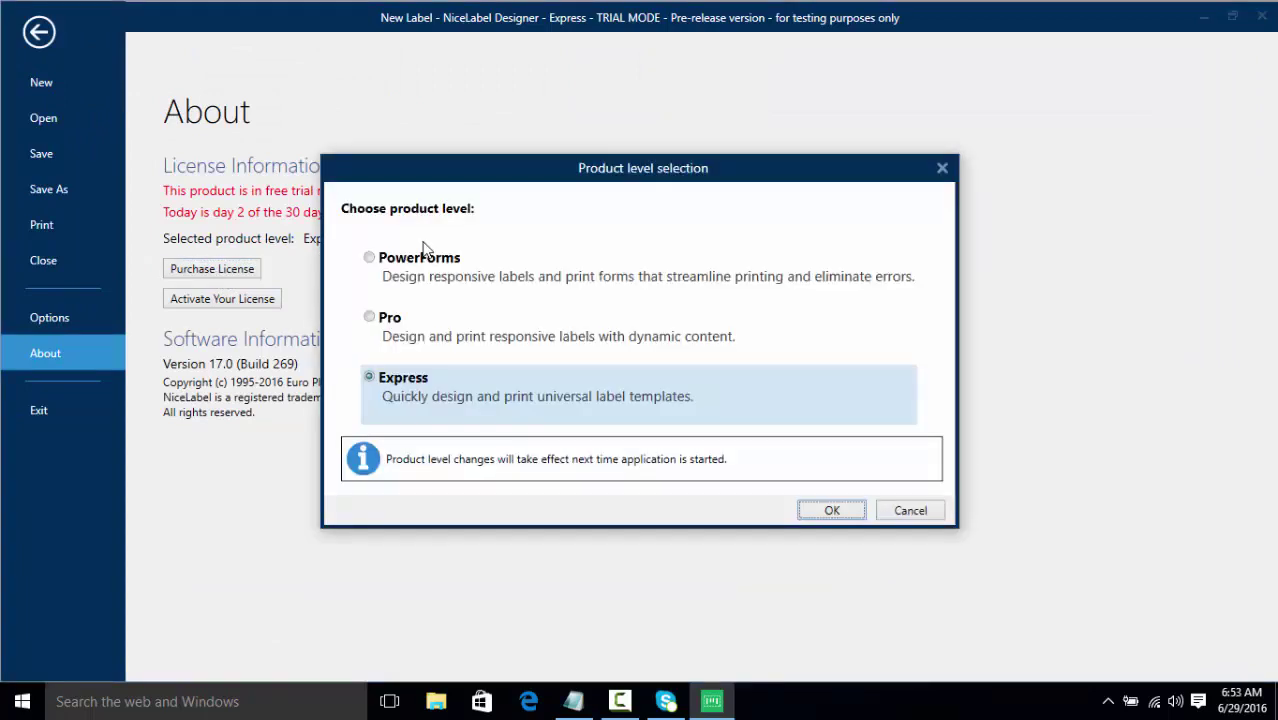
left_click(386, 320)
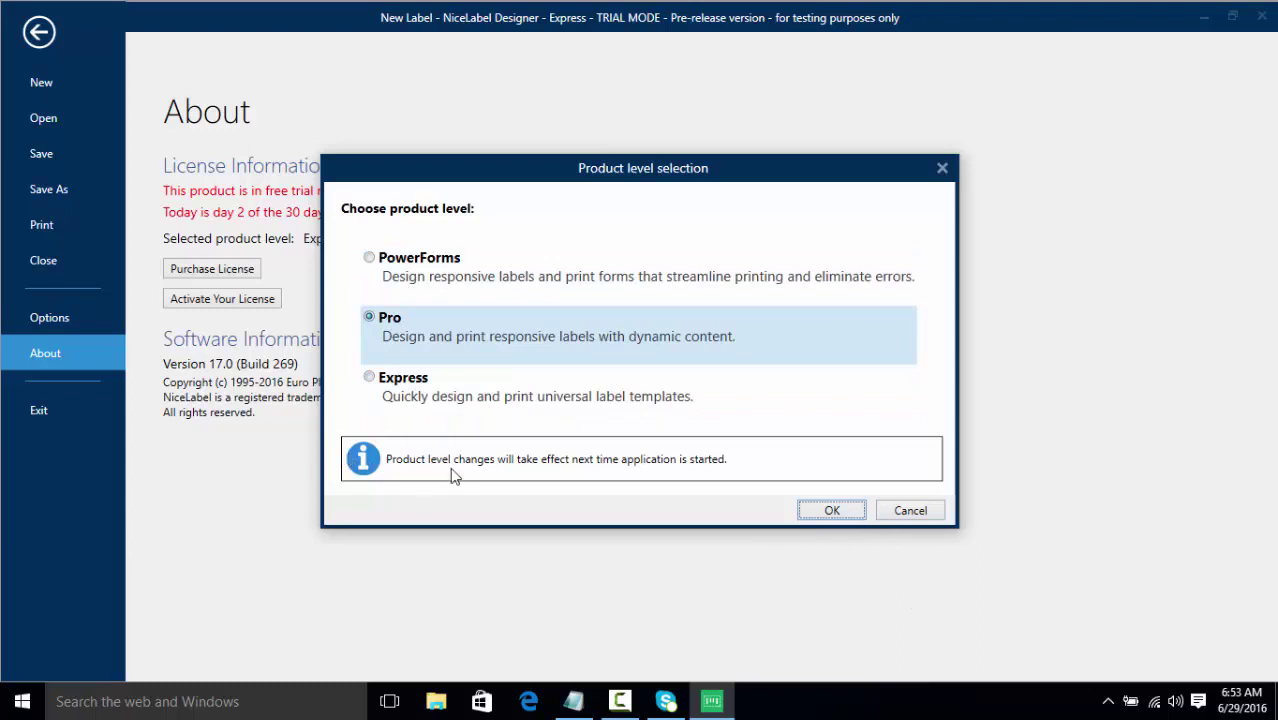
left_click(831, 511)
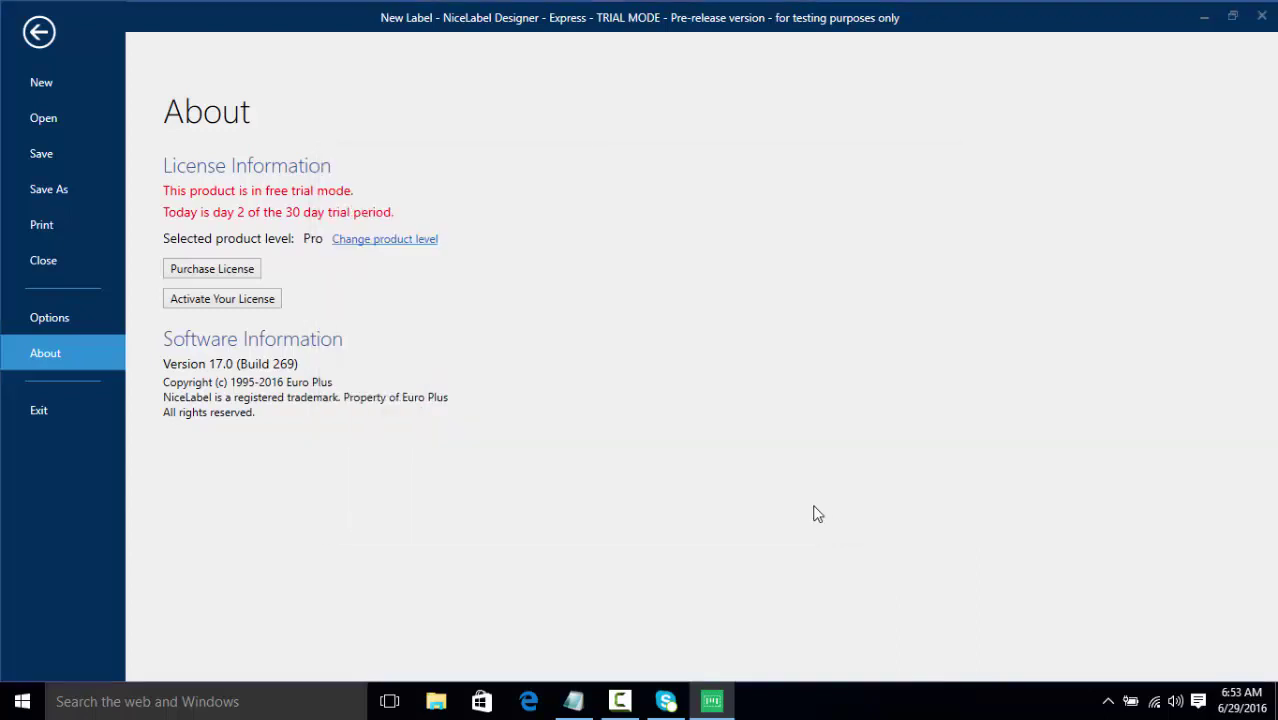
Relaunch NiceLabel Designer and continue the free trial at the Pro level
left_click(59, 408)
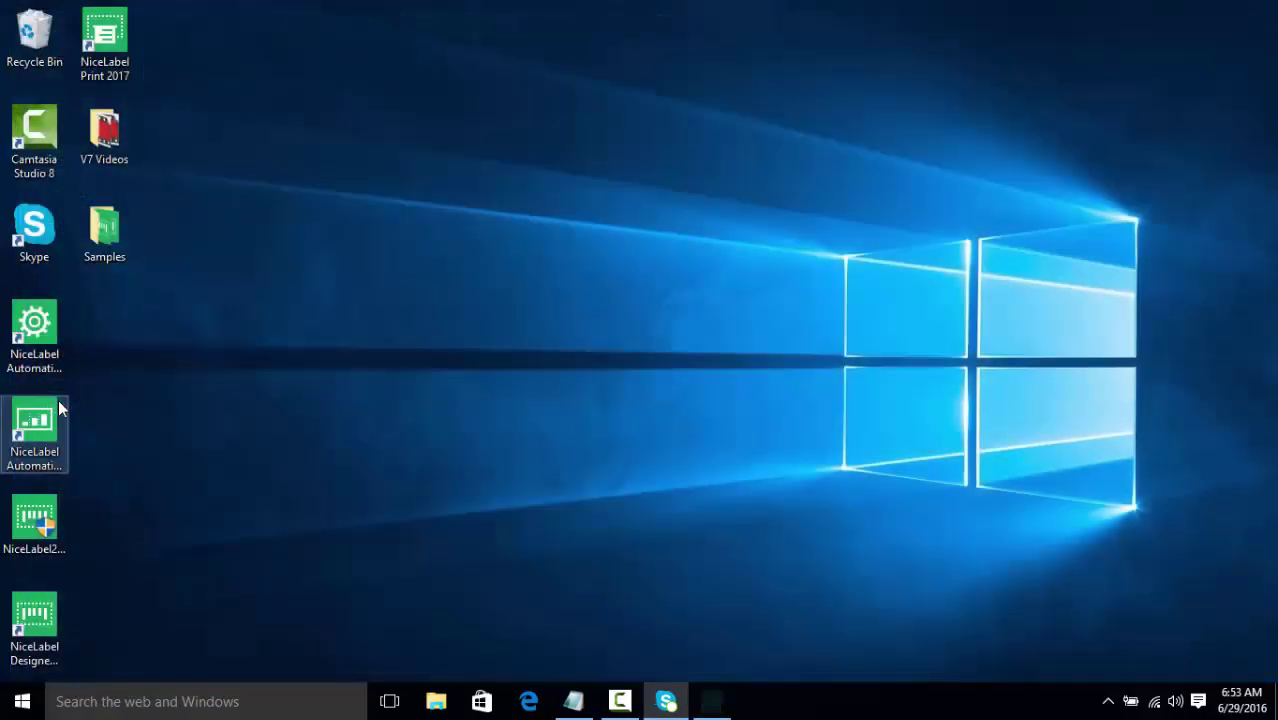
double_click(34, 622)
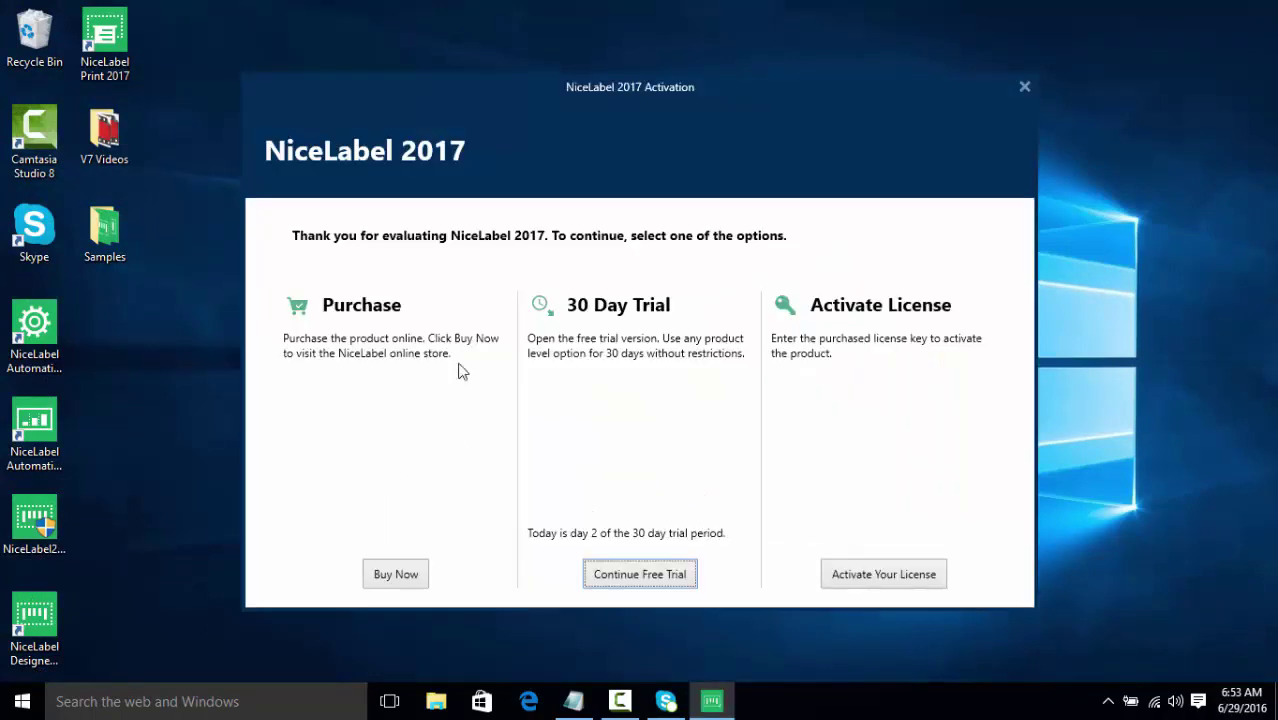
left_click(612, 574)
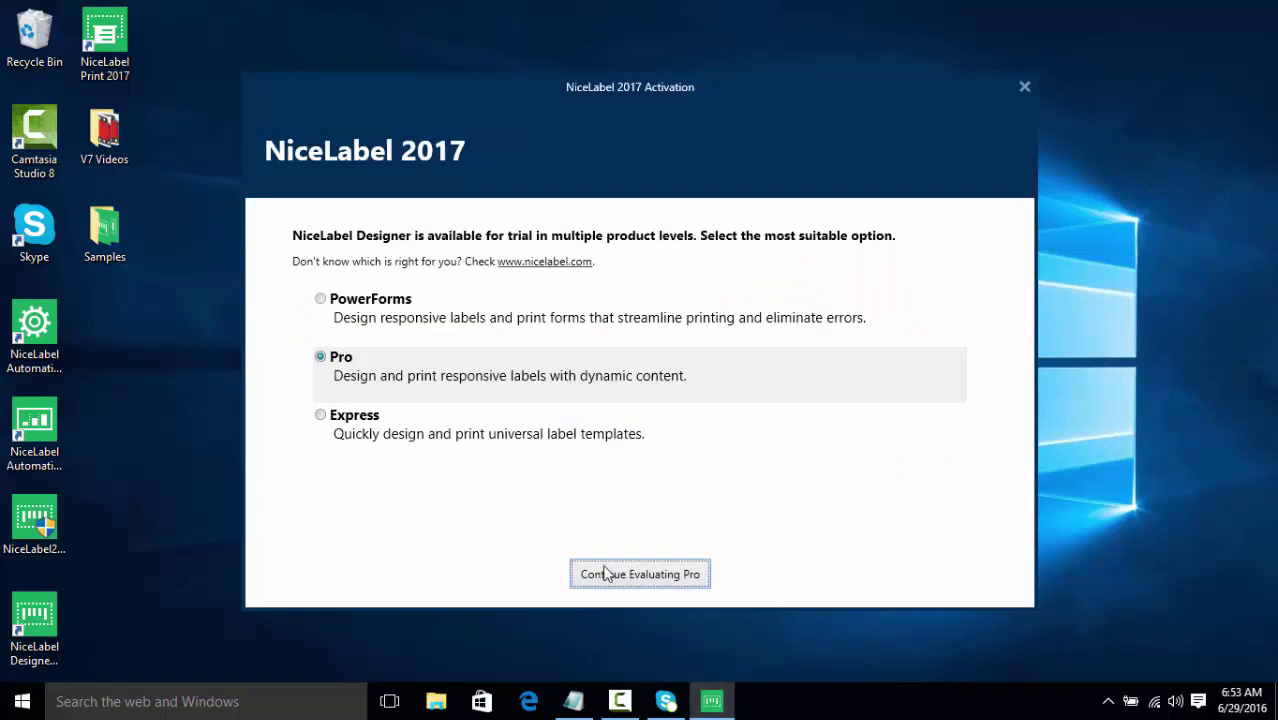
left_click(604, 577)
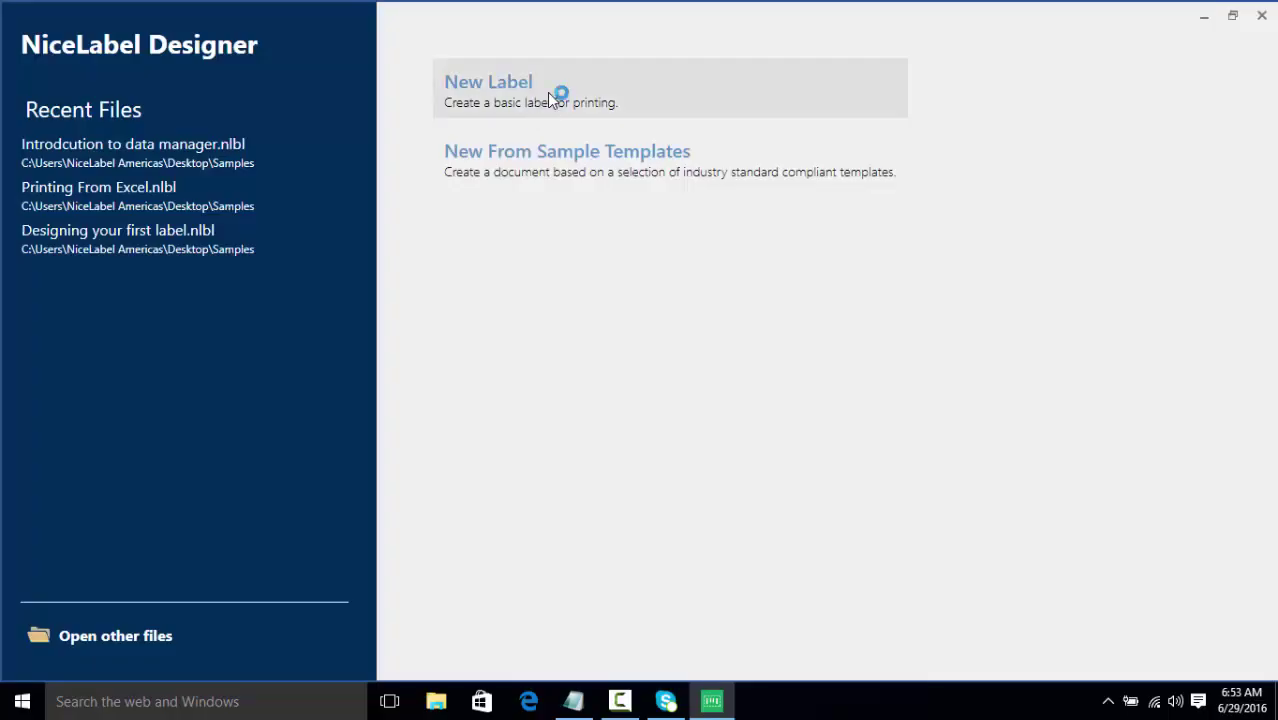
Create a new blank label for the thermal printer and enlarge the variables and databases panel
left_click(548, 101)
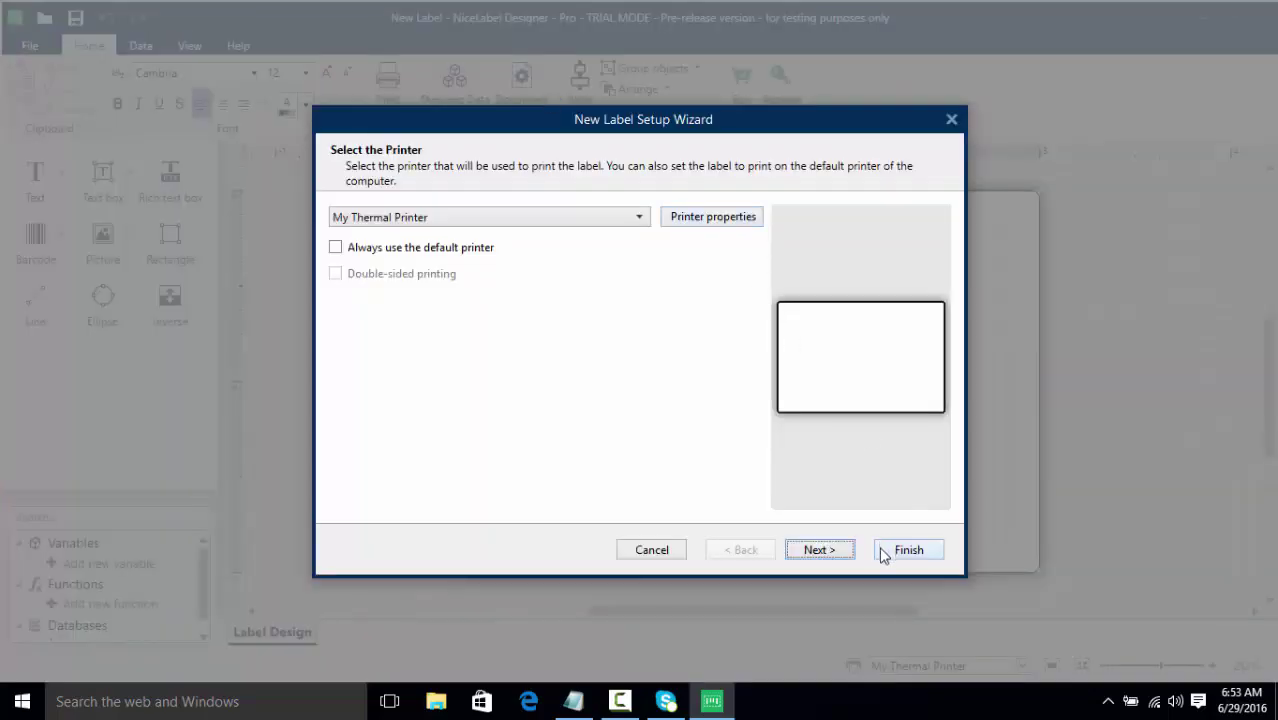
left_click(886, 552)
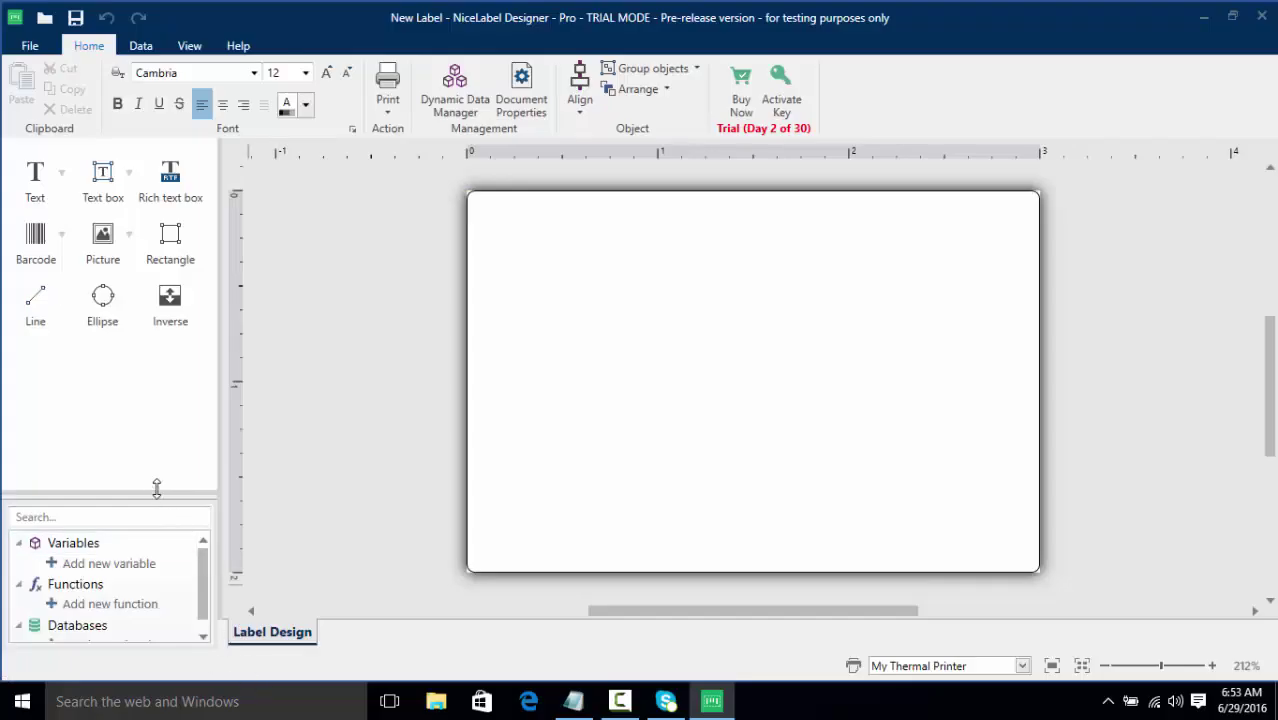
left_click_drag(156, 488, 156, 434)
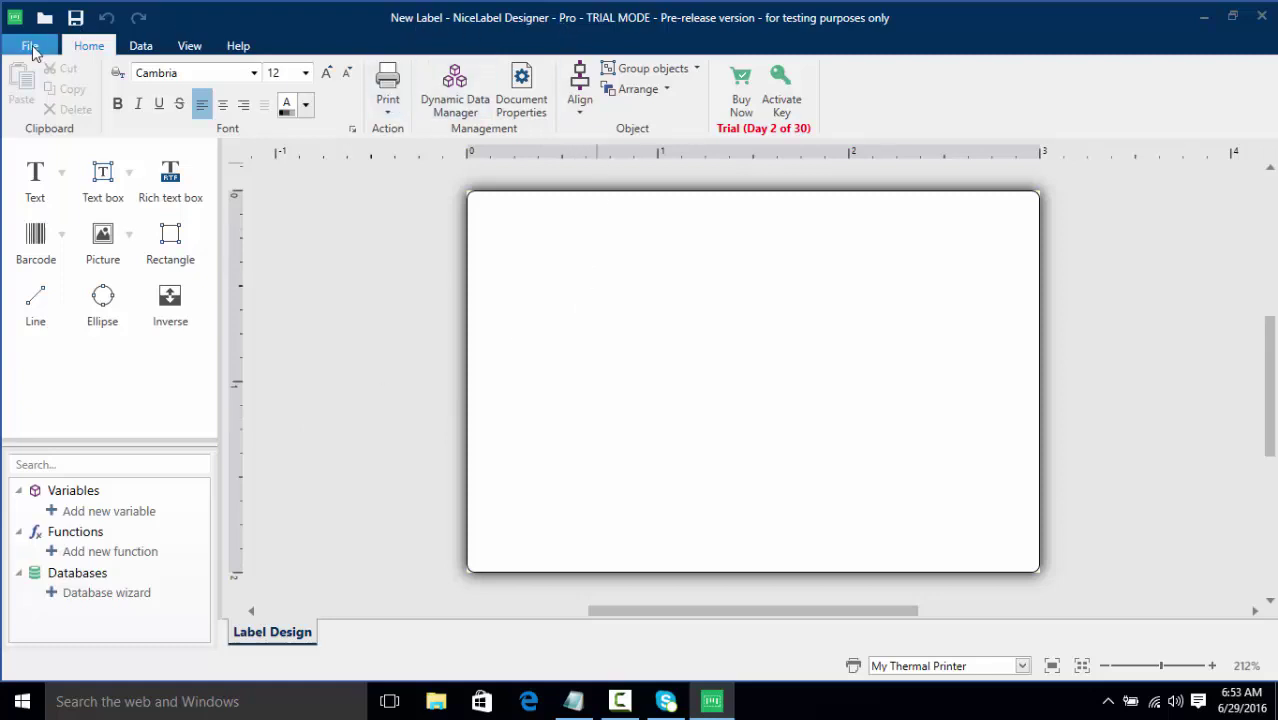
Change the product level to PowerForms on the About page
left_click(30, 46)
left_click(66, 420)
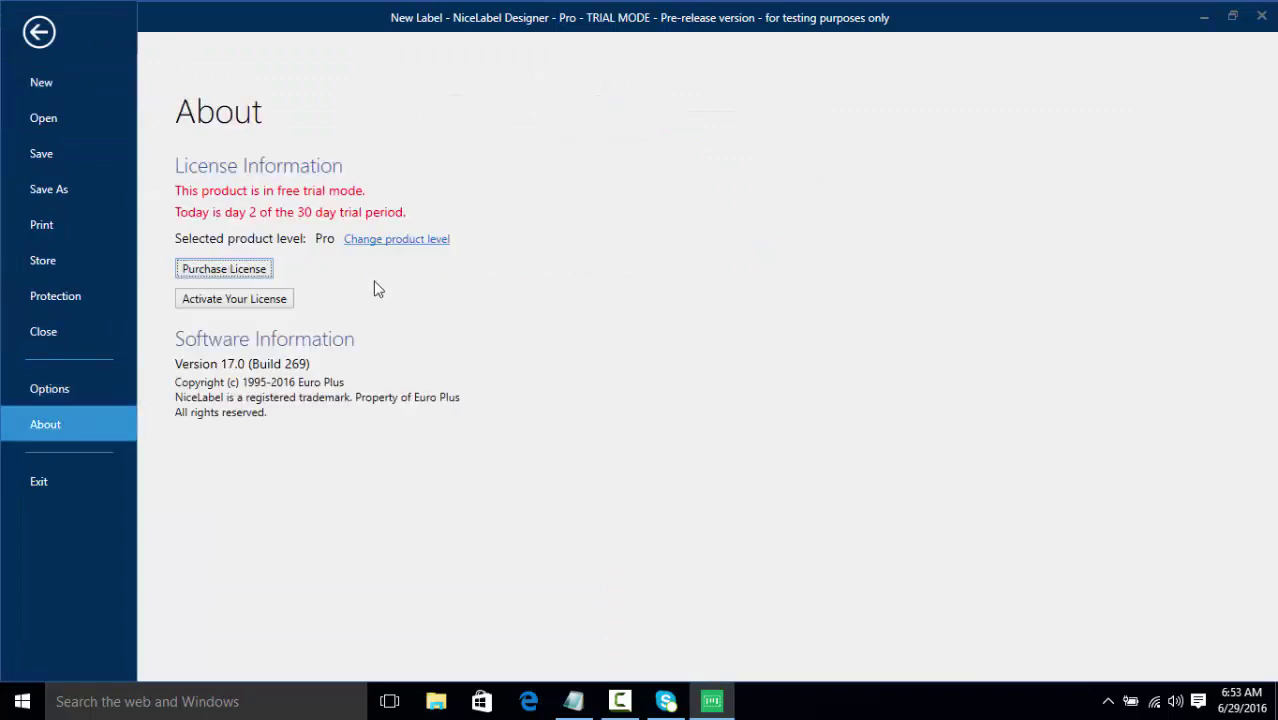
left_click(393, 253)
left_click(448, 284)
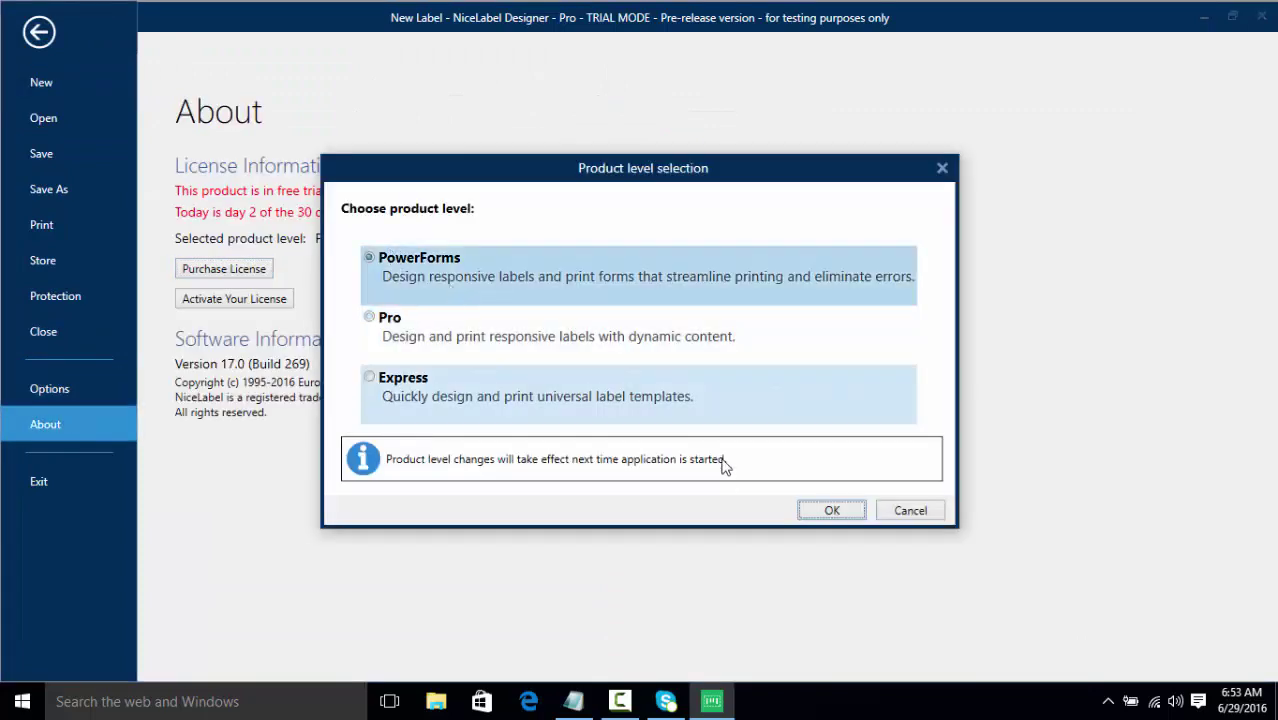
left_click(849, 508)
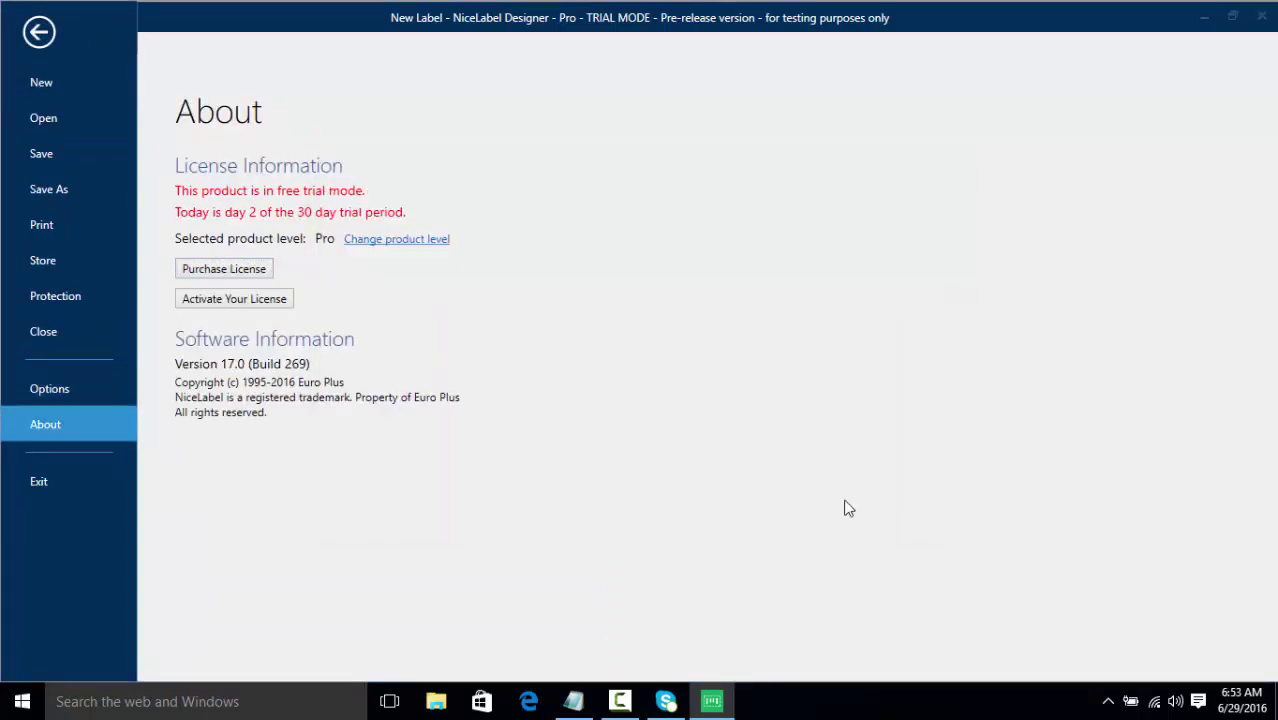
Exit and relaunch Designer, continue evaluating PowerForms, and start a new label
left_click(61, 484)
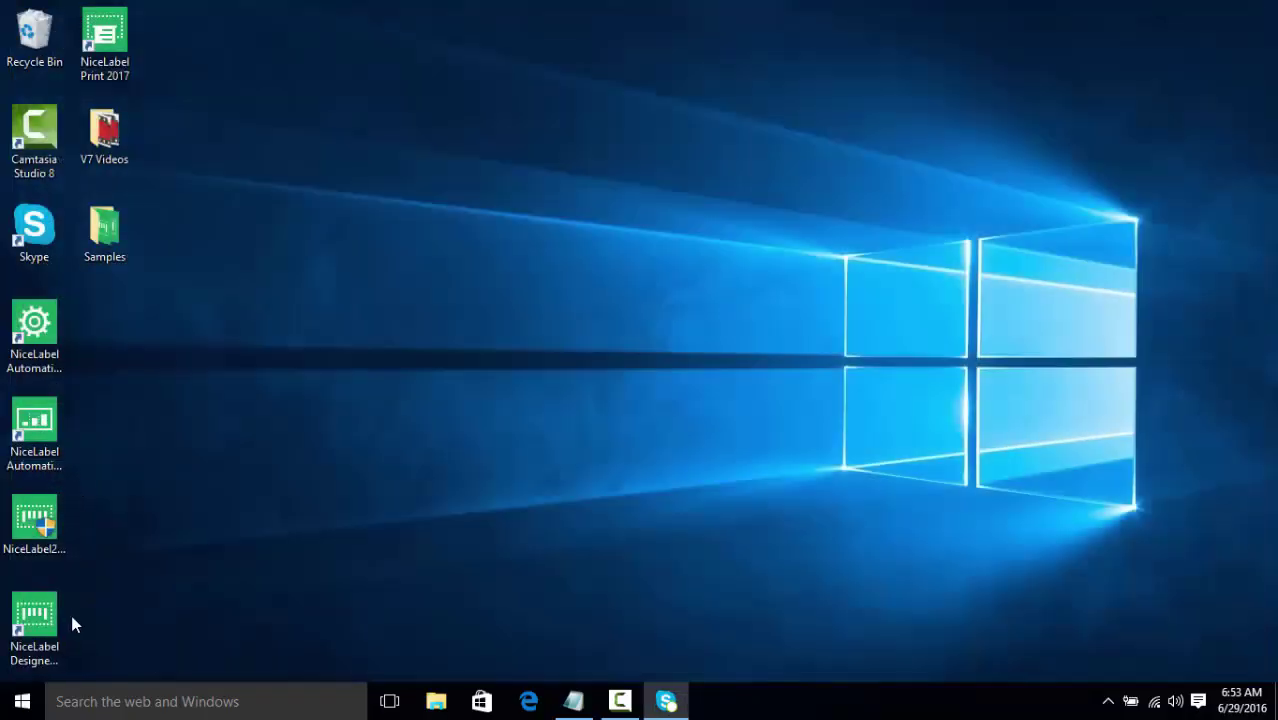
double_click(40, 620)
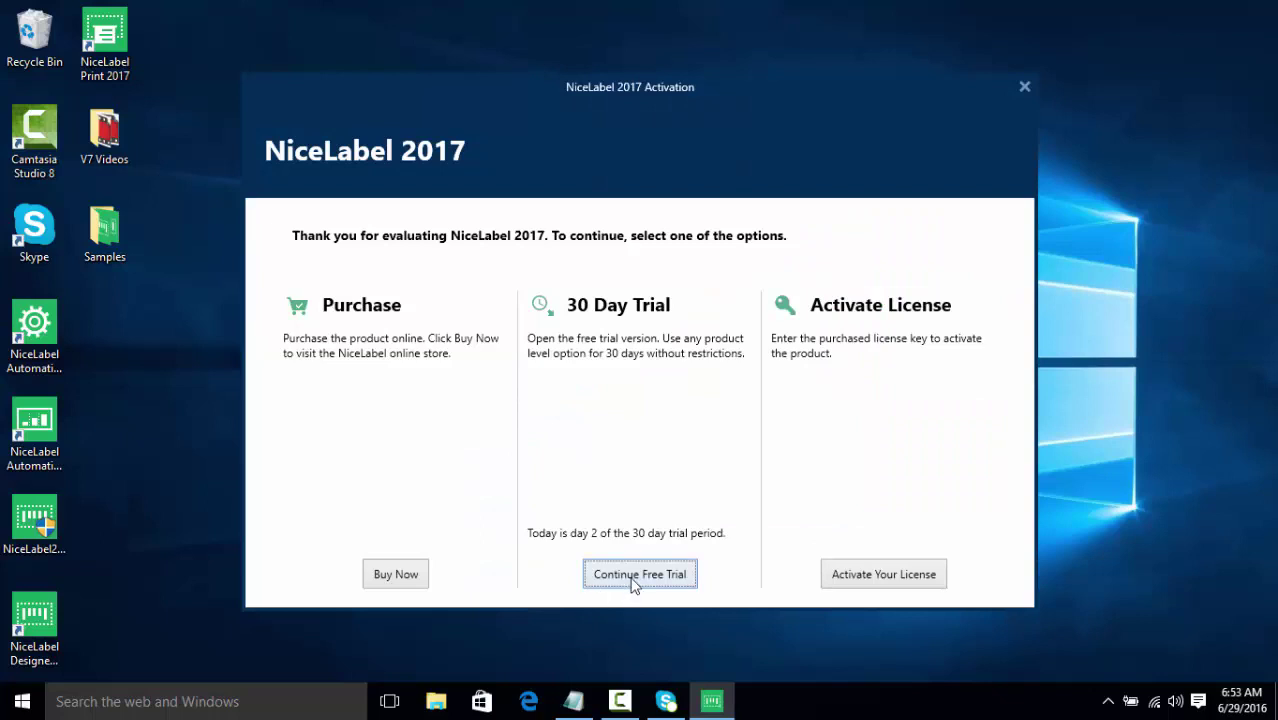
left_click(638, 575)
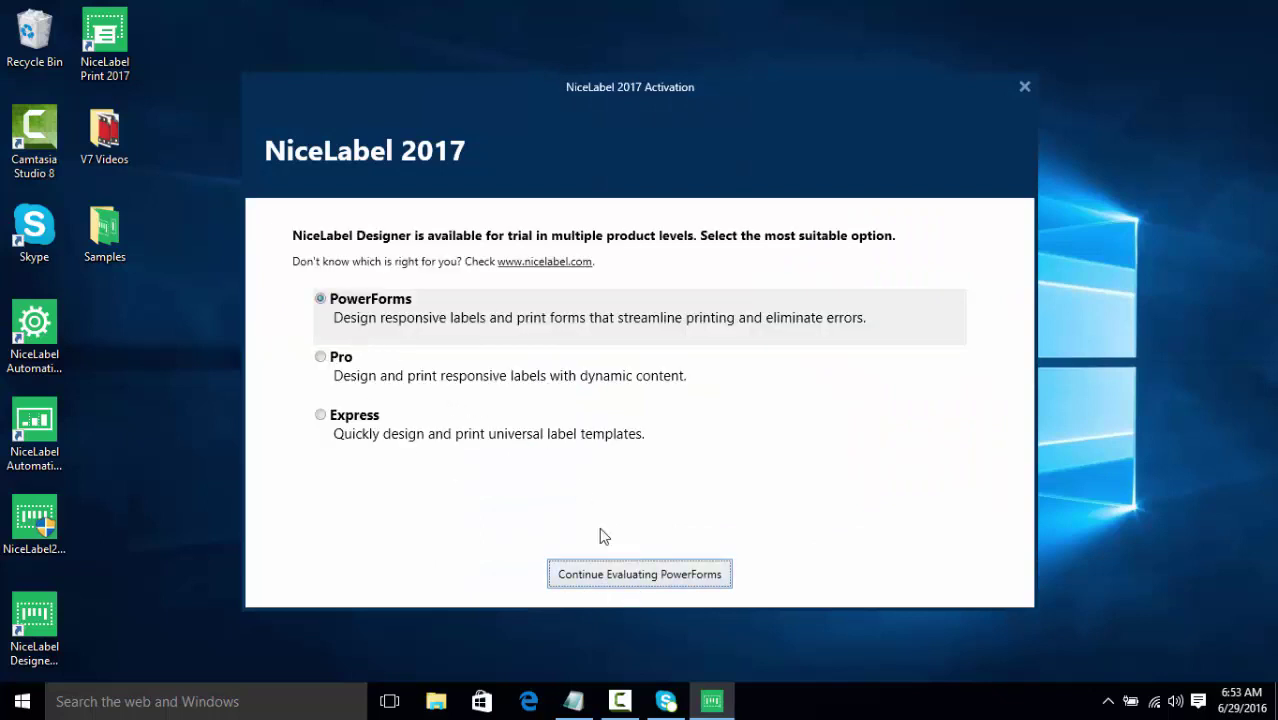
left_click(603, 575)
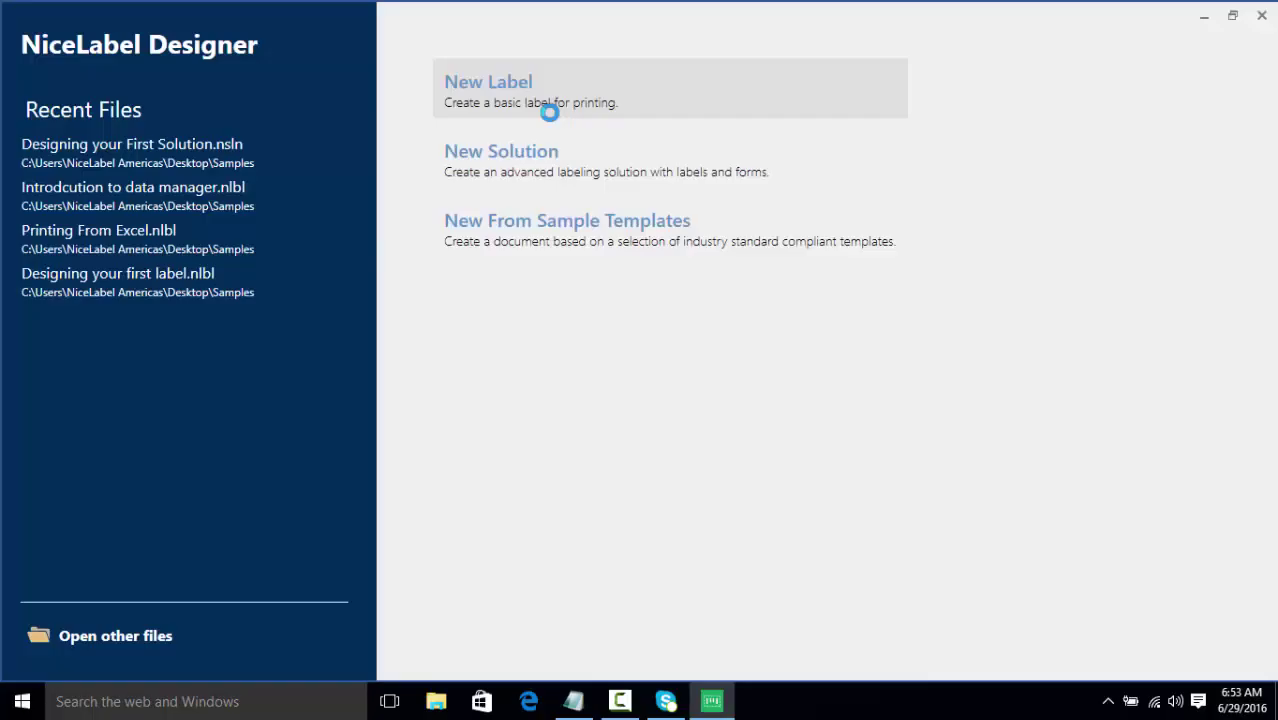
left_click(550, 112)
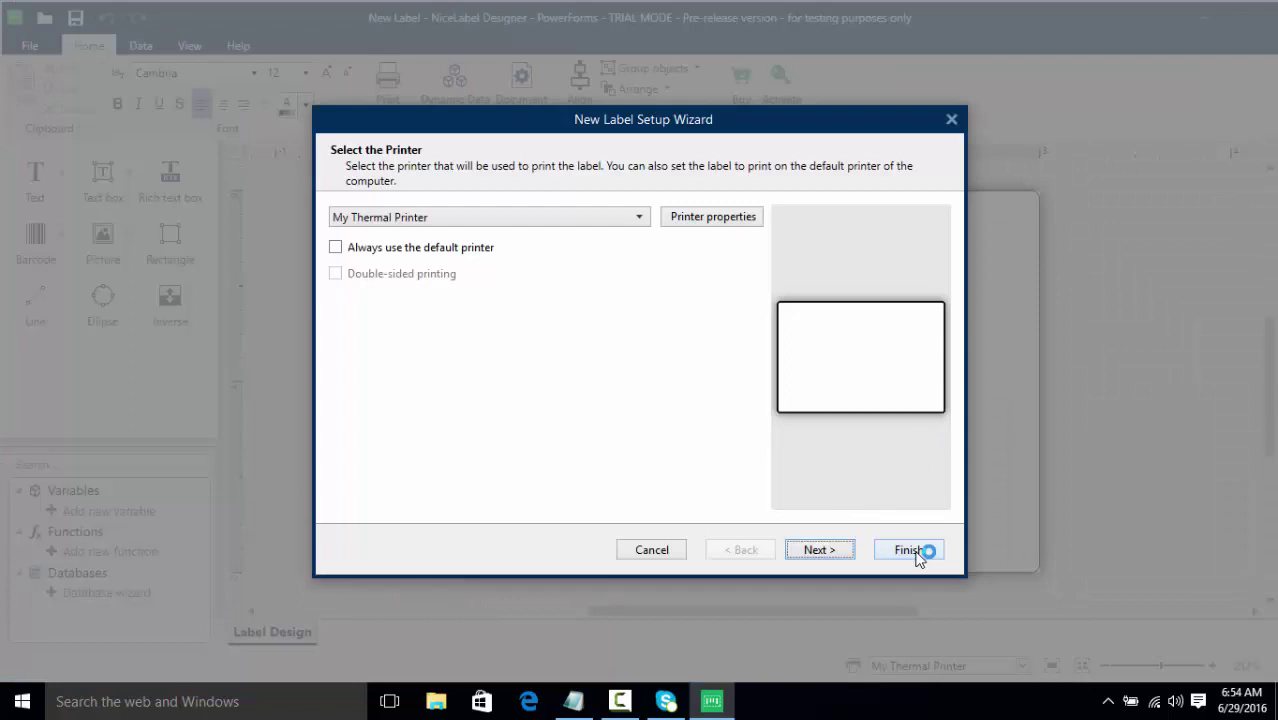
Finish the label wizard, open the activation form and copy the last license key from Notepad
left_click(918, 552)
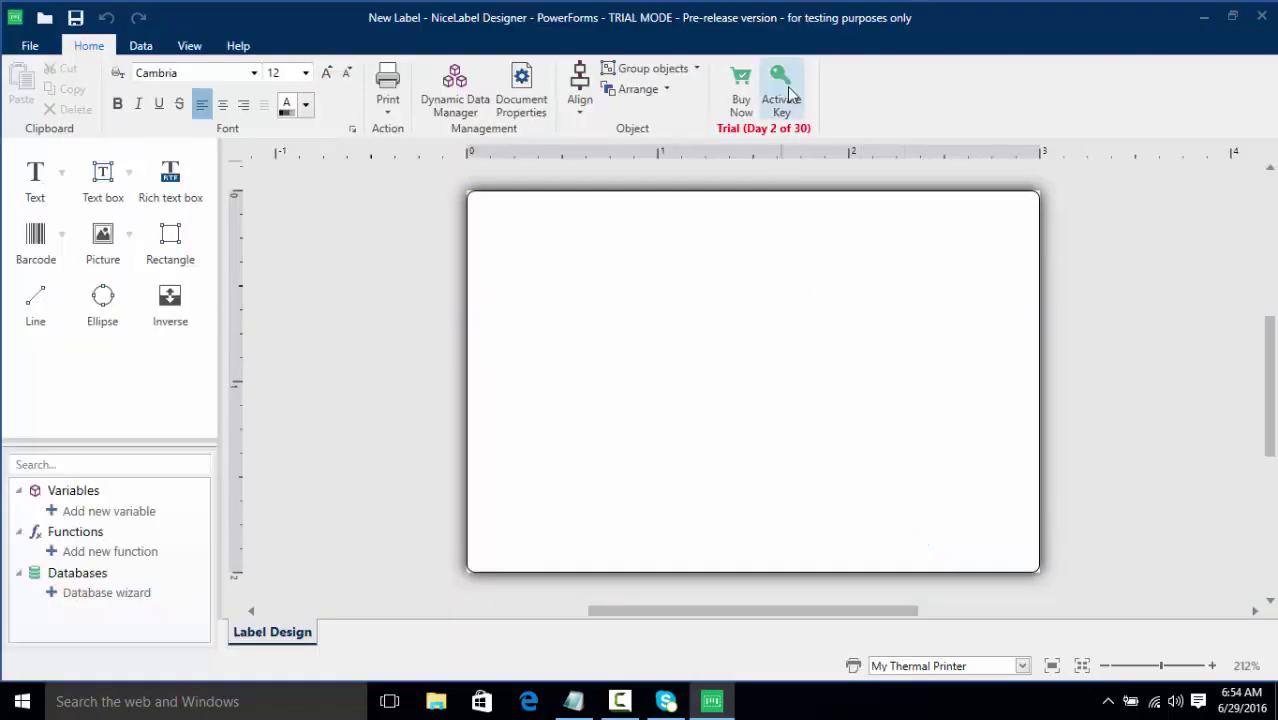
left_click(789, 93)
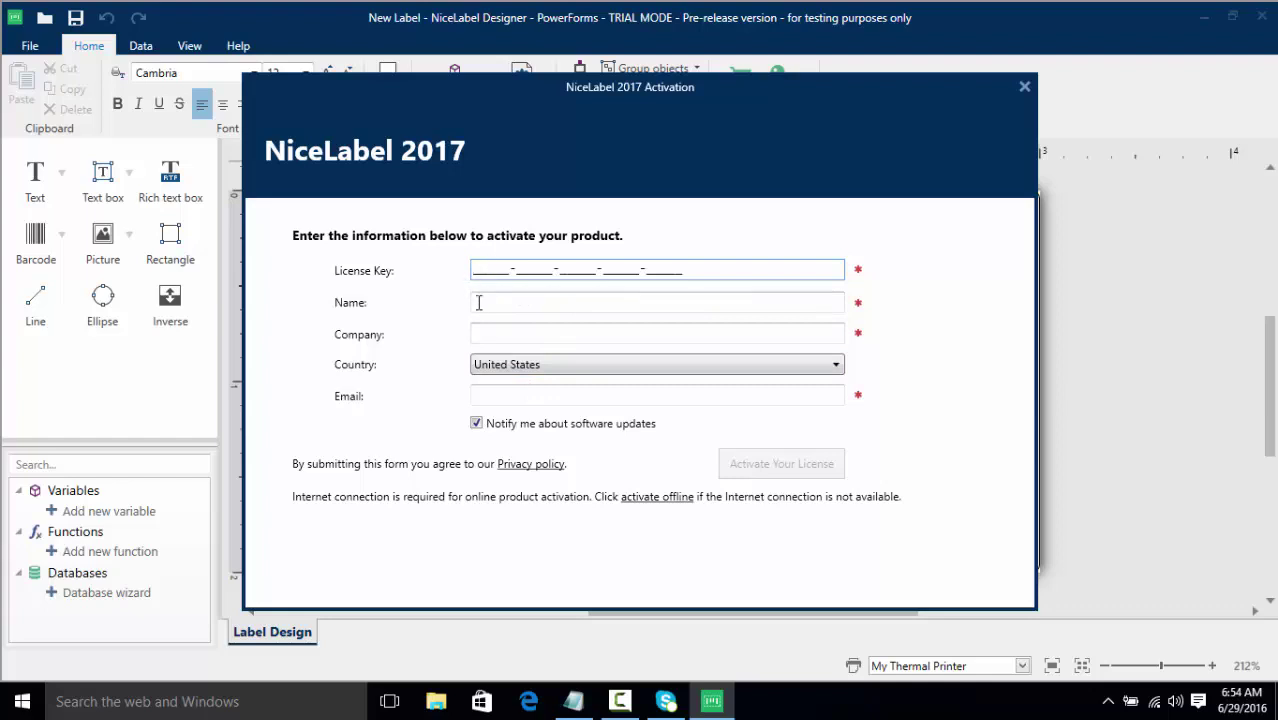
left_click(590, 701)
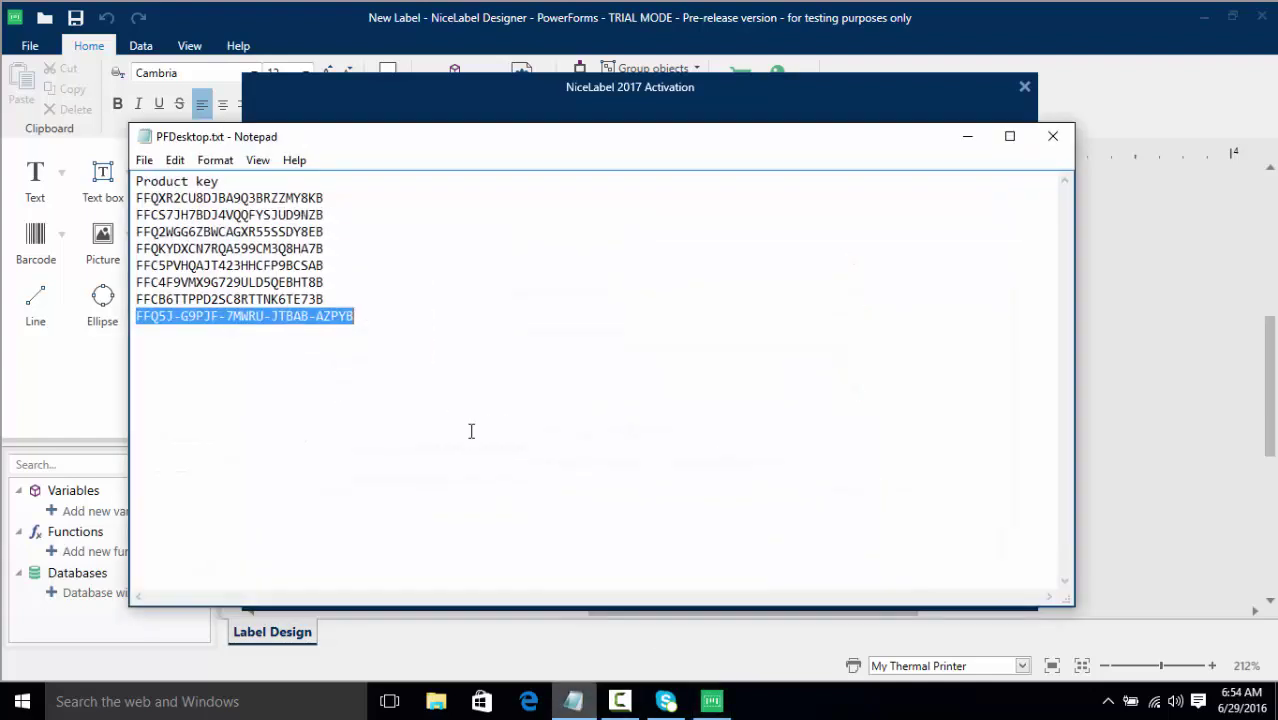
right_click(349, 318)
left_click(395, 381)
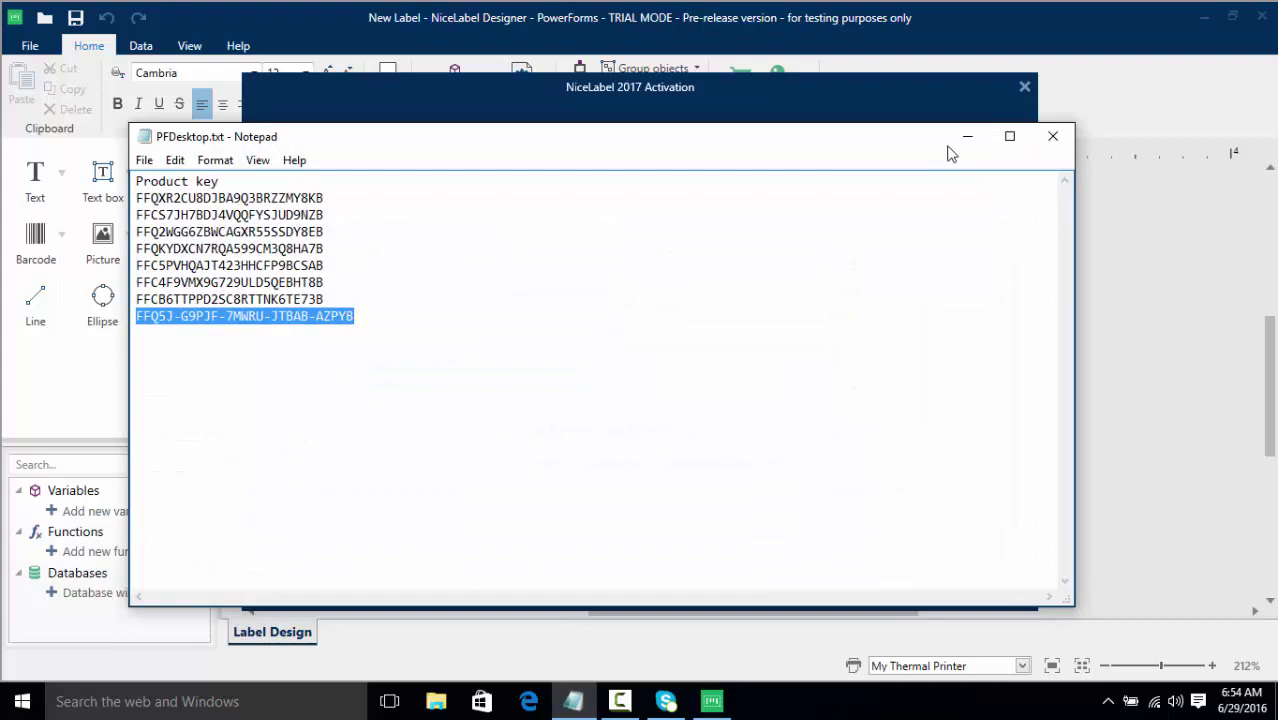
left_click(966, 138)
Paste the license key, fill in the owner name and company, and switch to offline activation
left_click(580, 267)
key("ctrl+v")
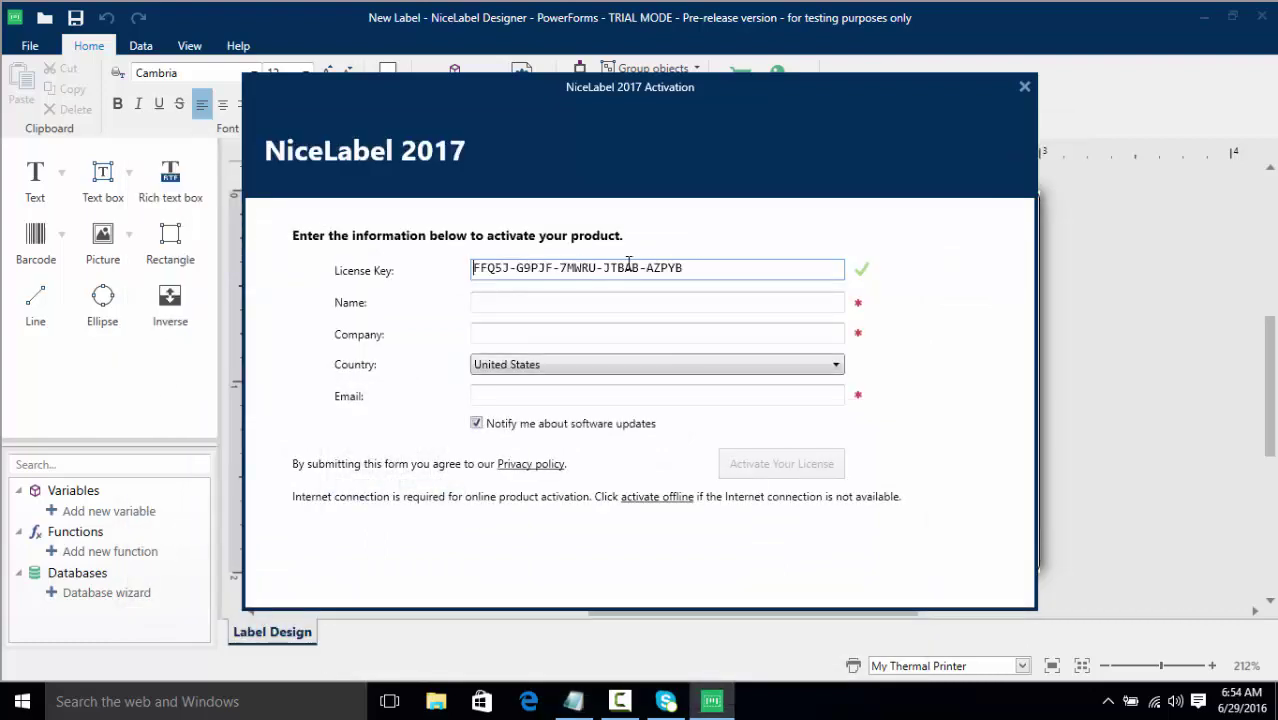
left_click(694, 307)
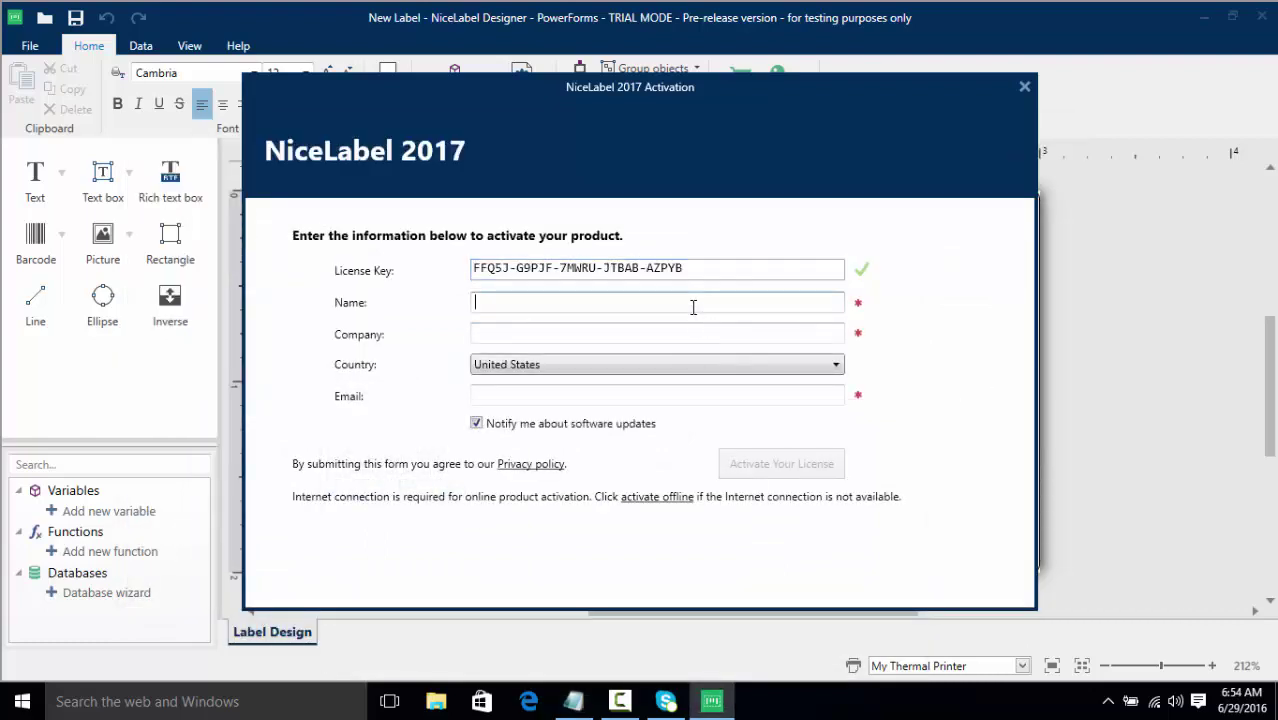
key("Tab")
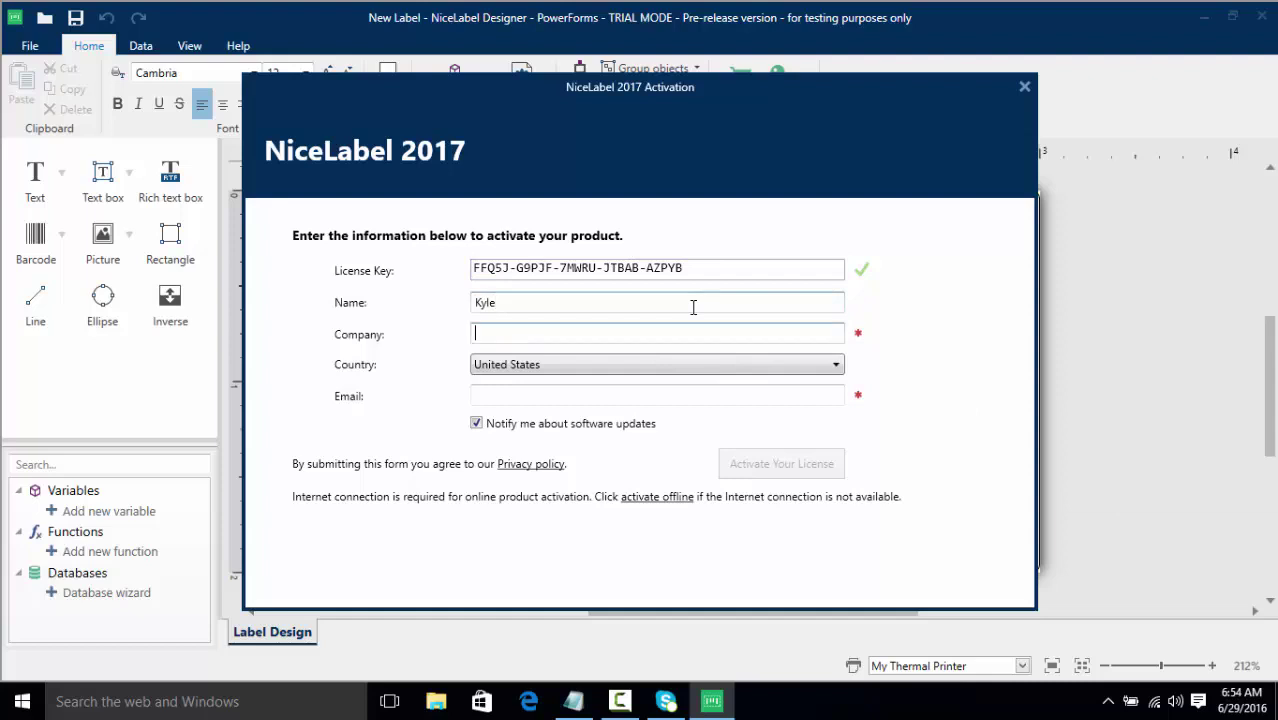
type("NA")
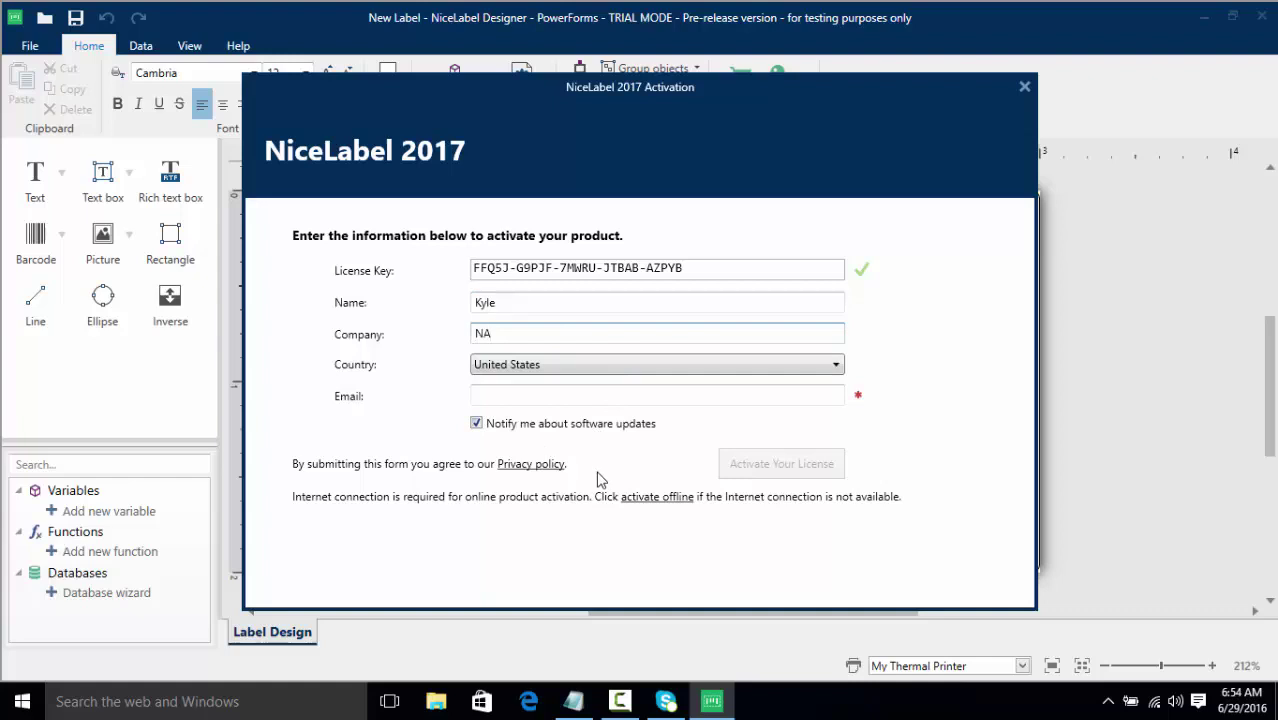
left_click(660, 497)
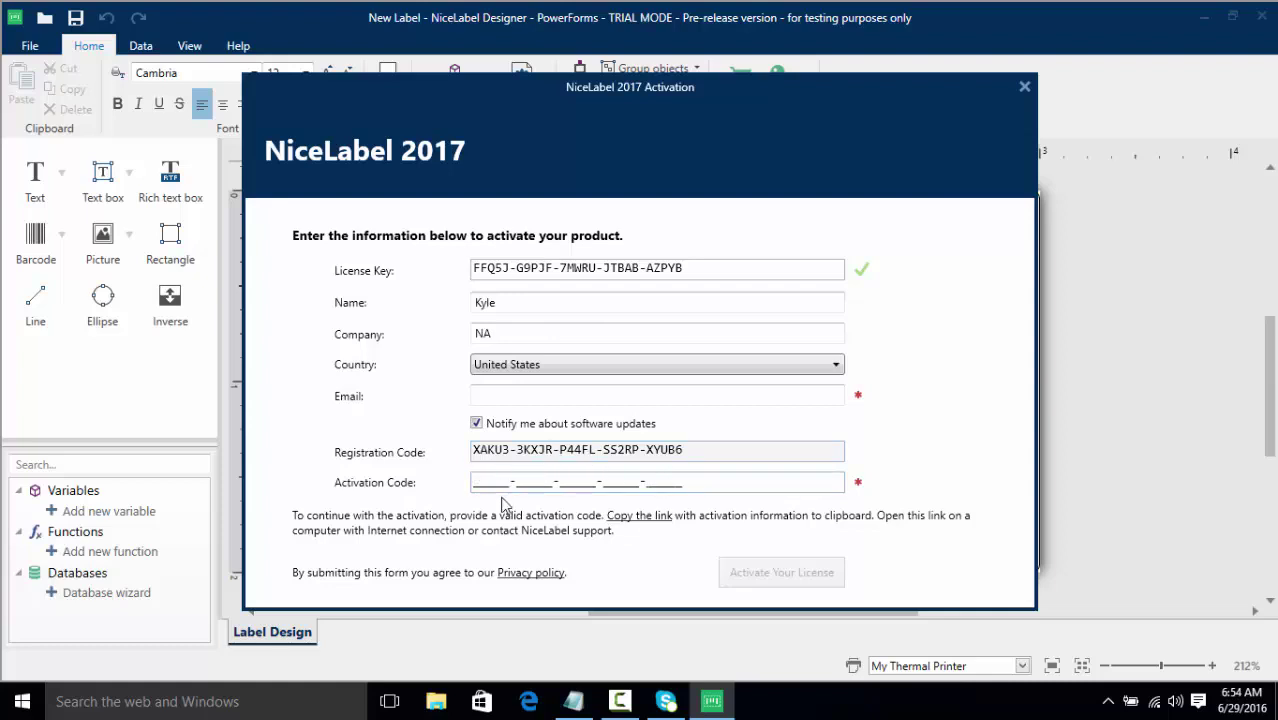
Discard the offline form, reopen license activation and paste the license key
left_click(1025, 87)
left_click(776, 110)
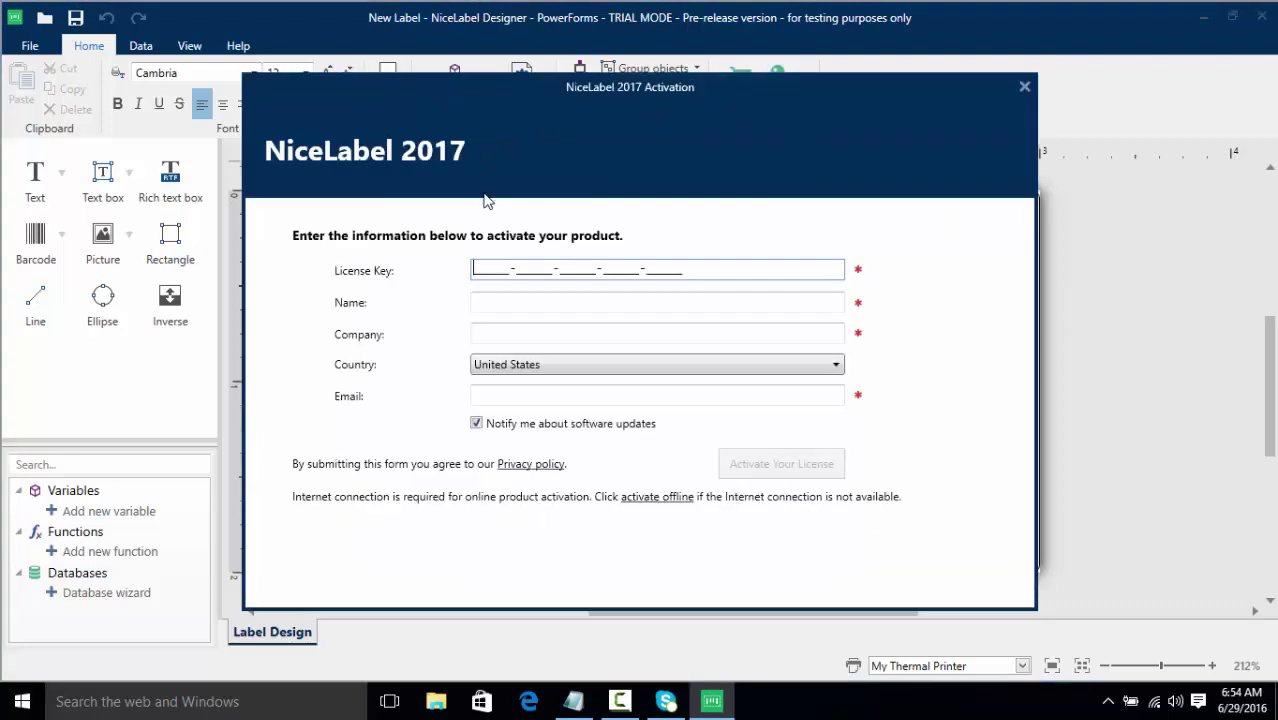
key("ctrl+v")
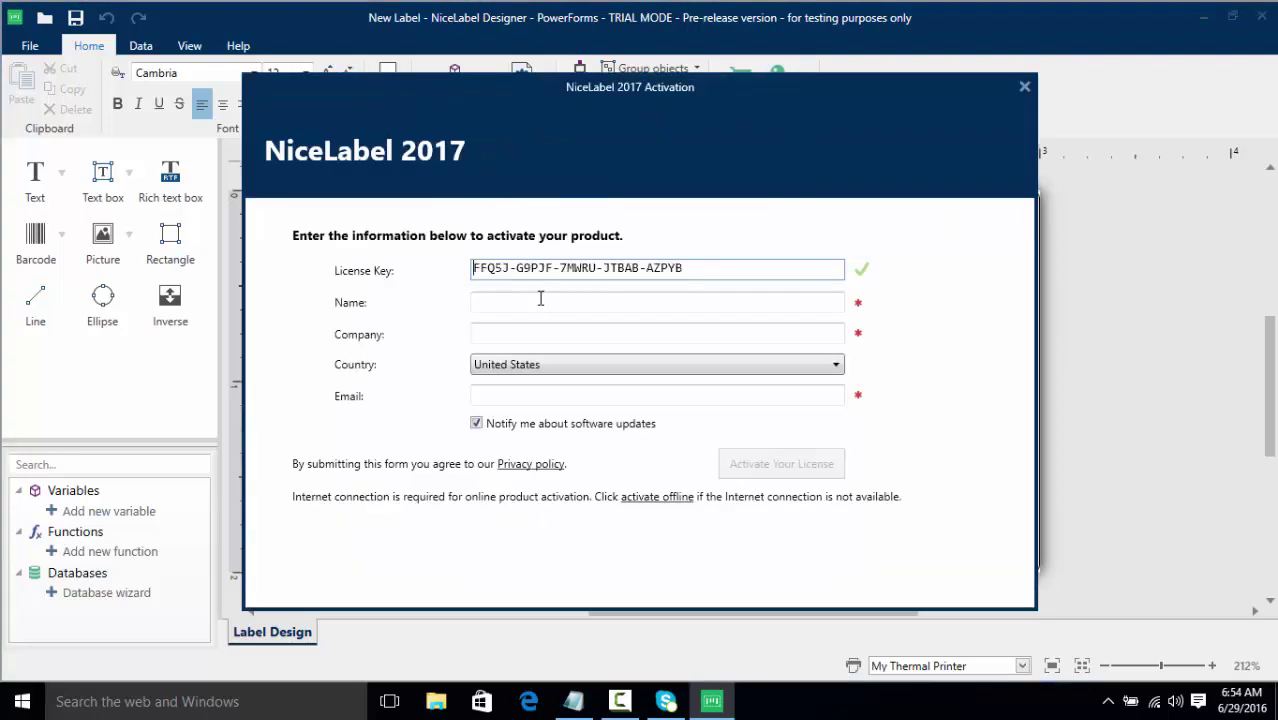
Enter the owner's name, company NLA and the contact e-mail, then activate the license
left_click(540, 298)
type("Kyler")
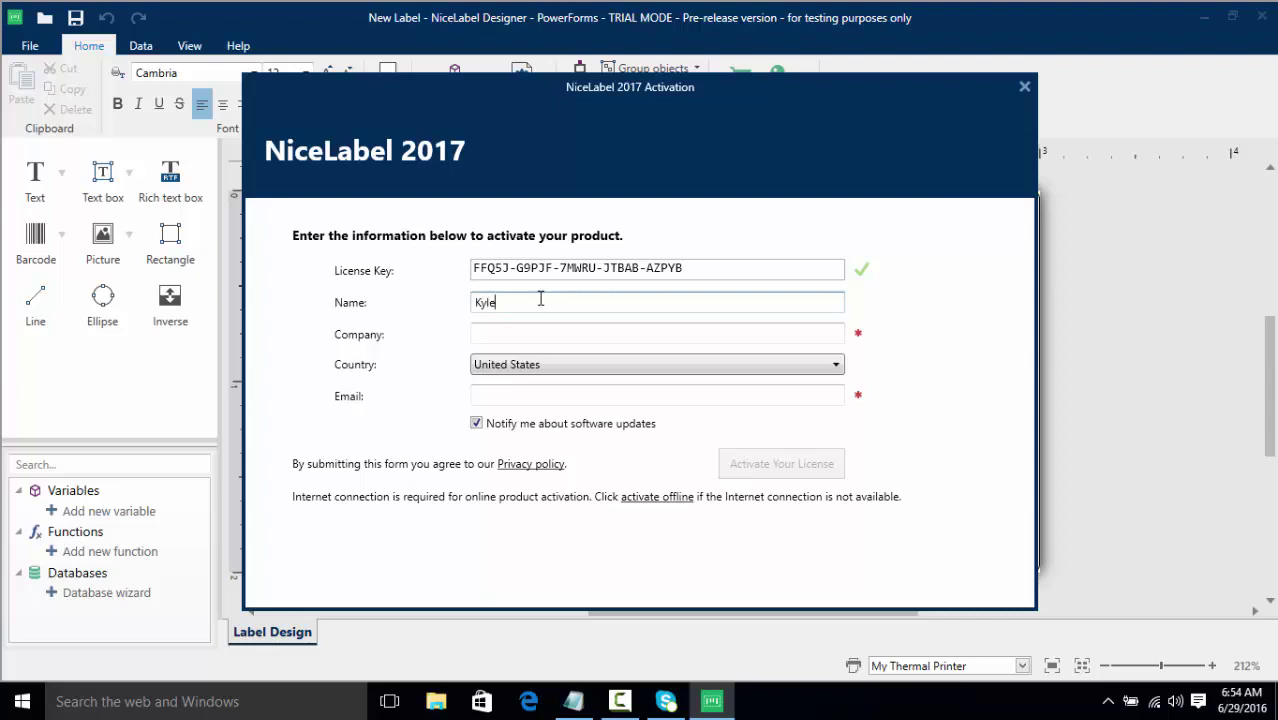
key("Tab")
type("NLA")
key("Tab")
key("Tab")
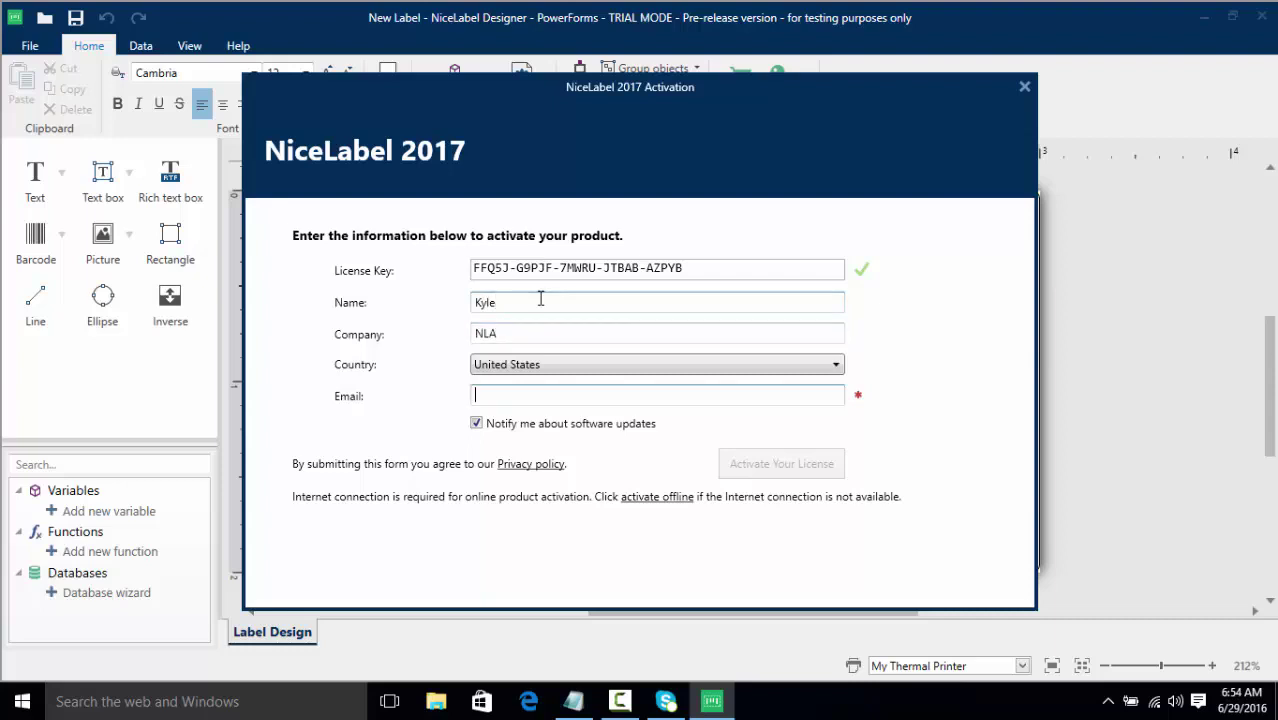
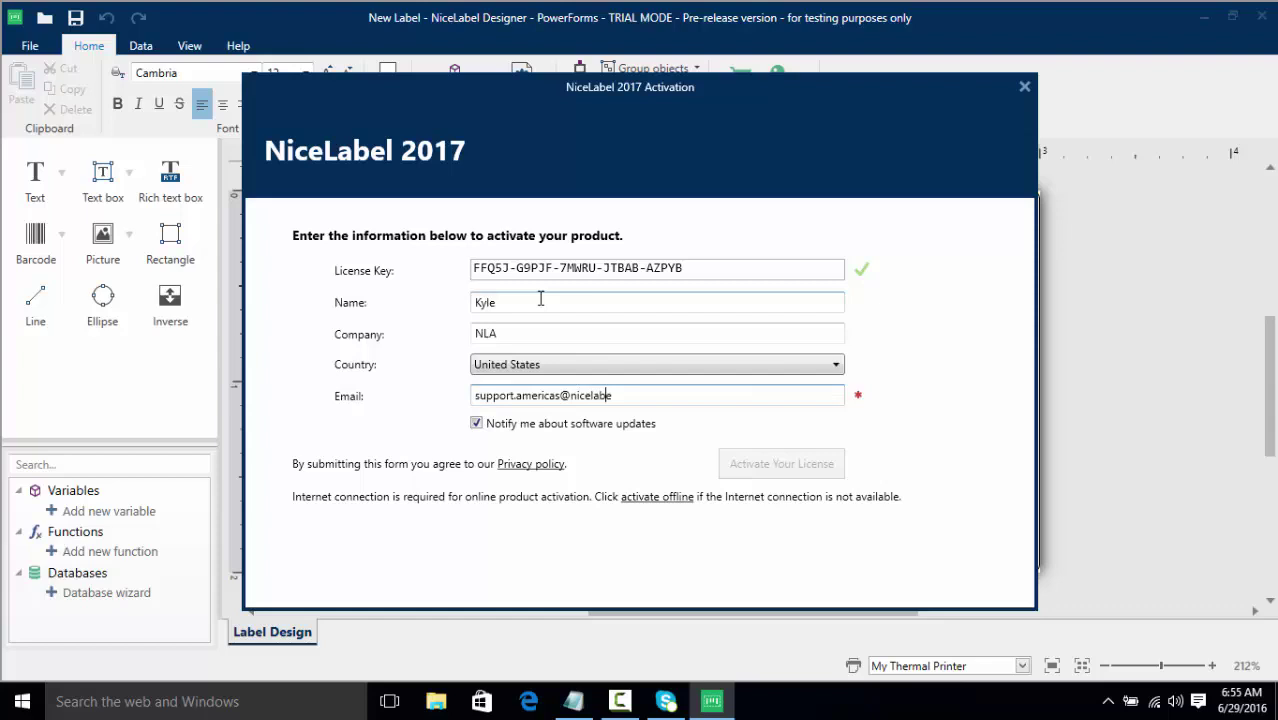
left_click(792, 472)
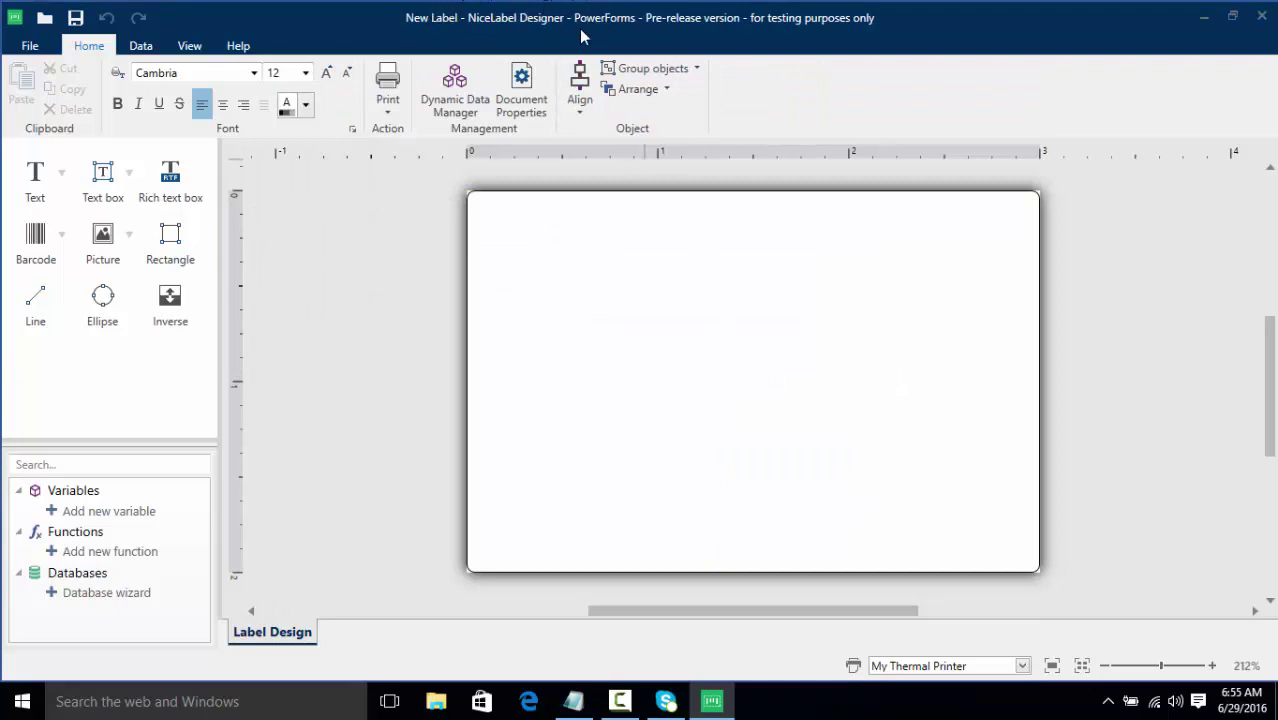
On the About page showing the PowerForms license, change the product level to Pro and confirm
left_click(31, 46)
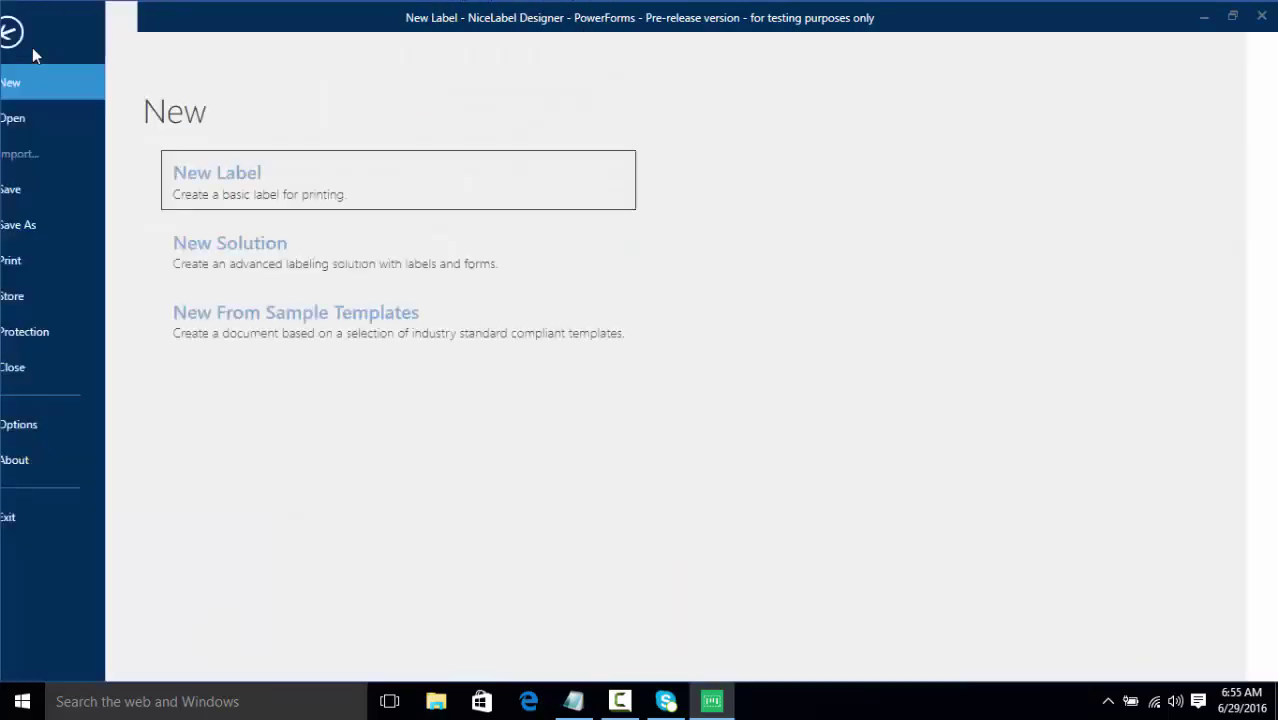
left_click(42, 463)
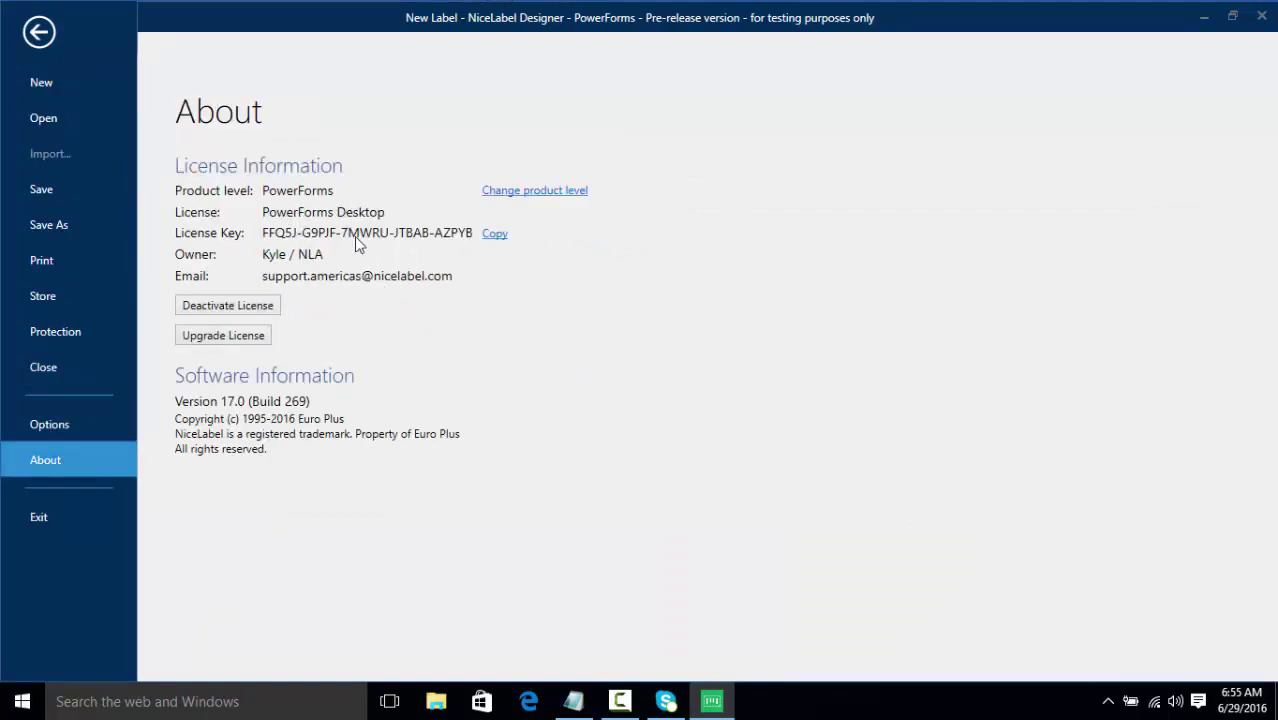
left_click(508, 193)
left_click(533, 342)
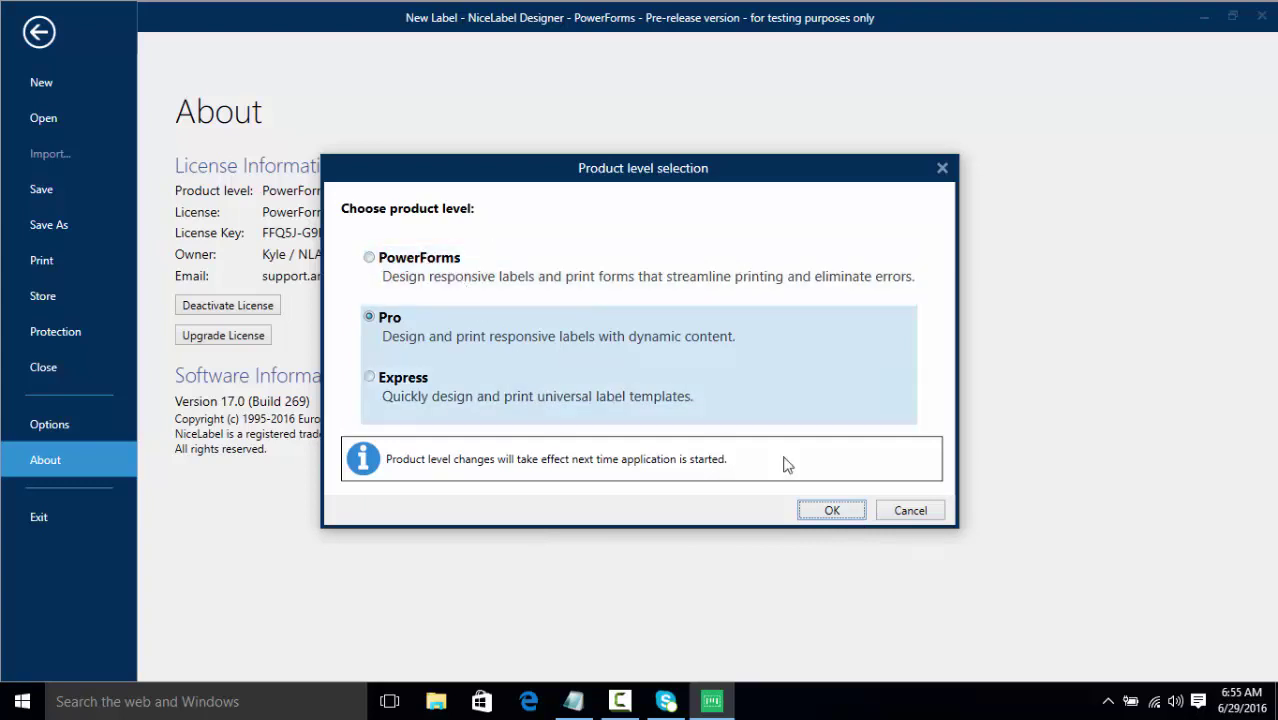
left_click(830, 511)
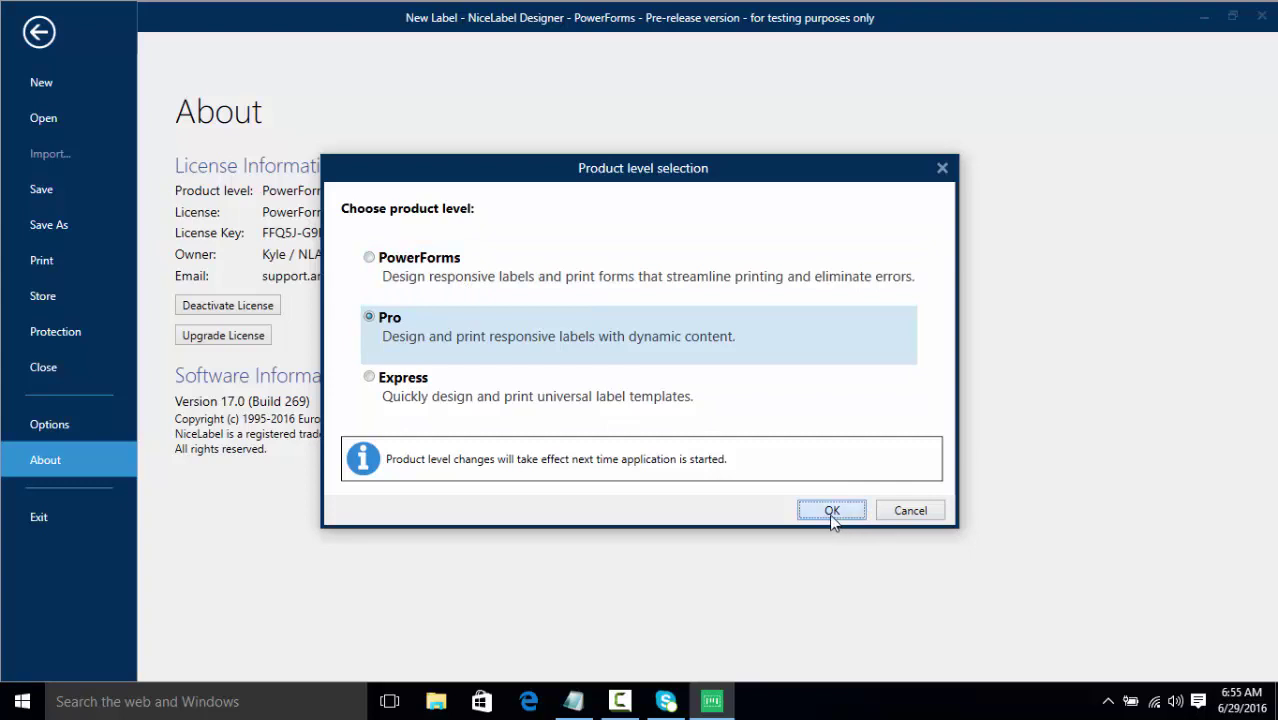